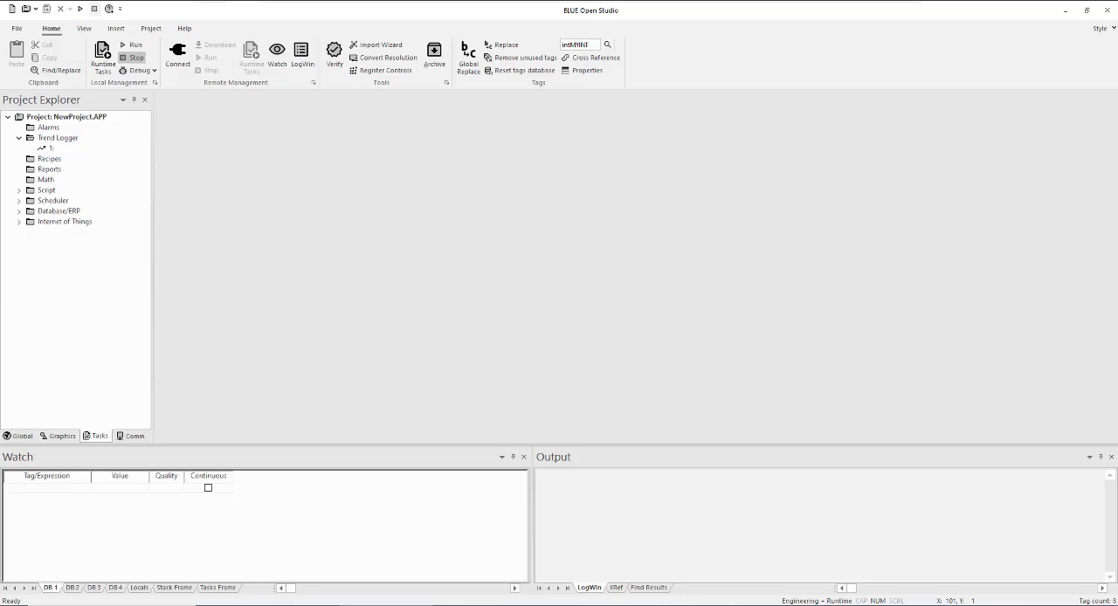
Switch to AVEVA Insight in the browser and open the data sources management from the administration area
left_click_drag(694, 604, 566, 119)
left_click(972, 110)
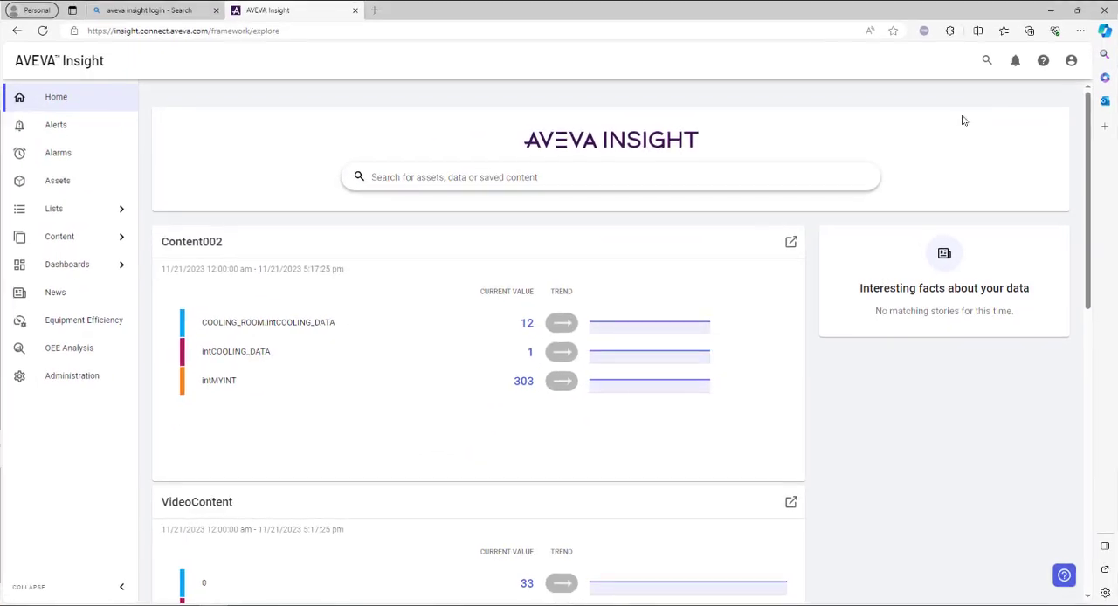
left_click(75, 380)
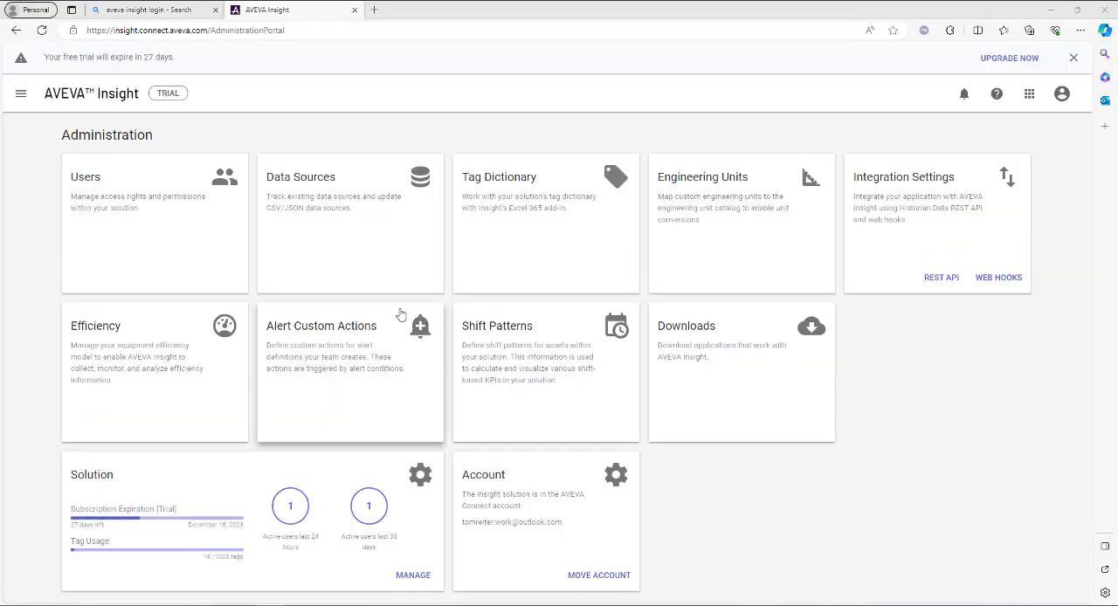
left_click(358, 228)
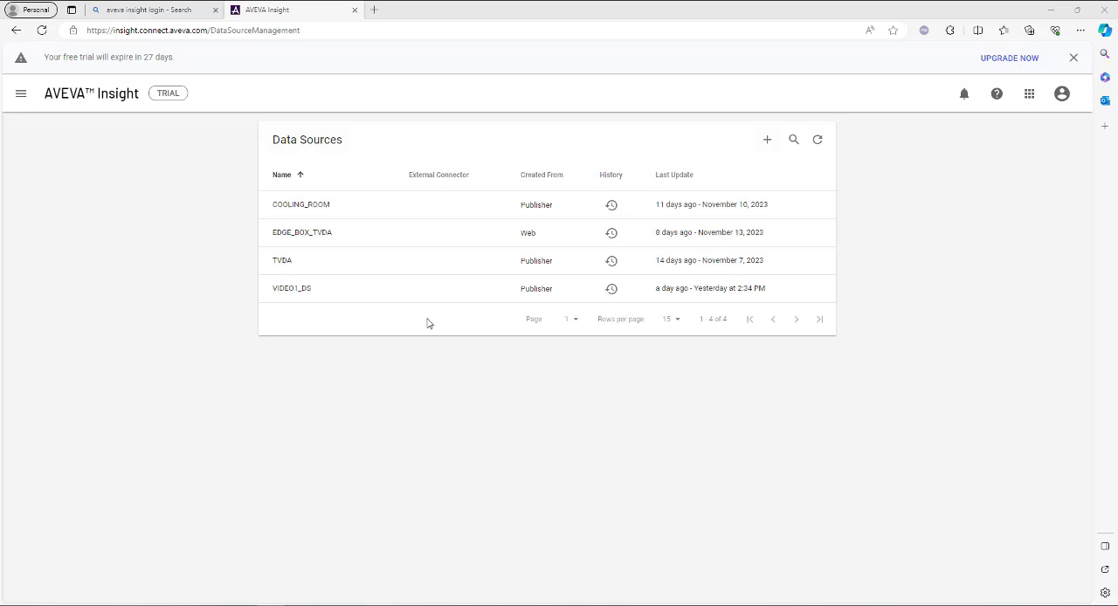
Add a CSV/JSON data source named VIDEO2_DS and close its upload details with the endpoint and token
left_click(769, 141)
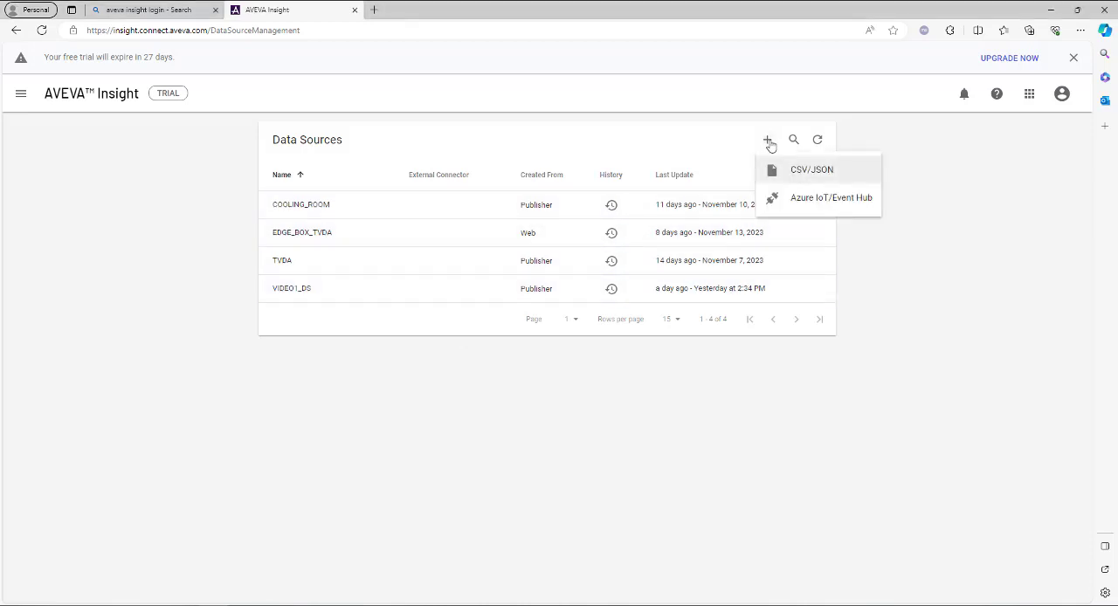
left_click(805, 174)
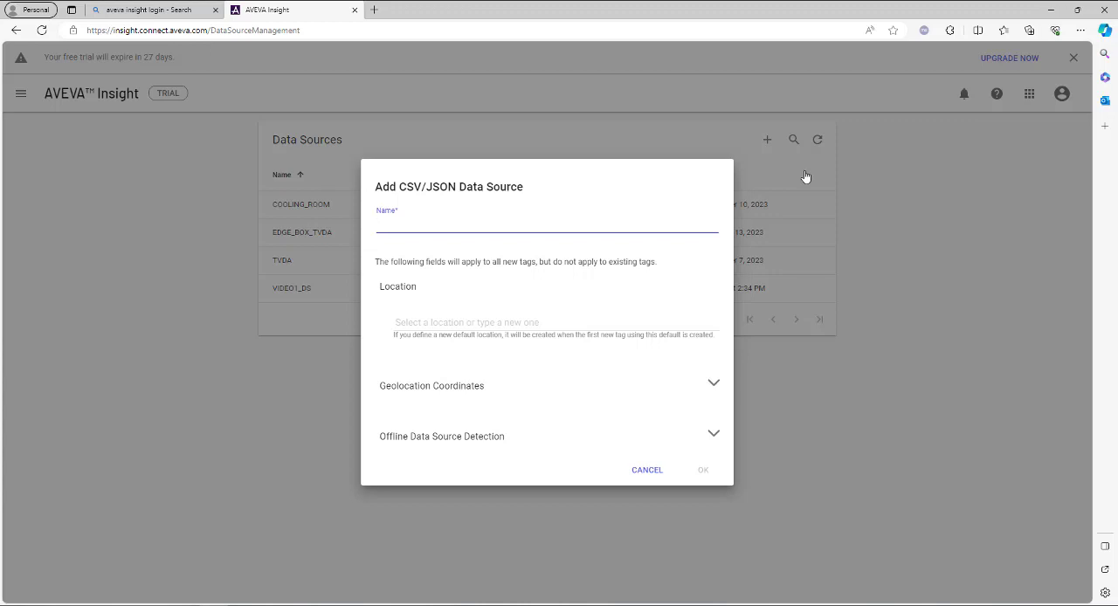
type("VIDEO2_DS")
left_click(704, 471)
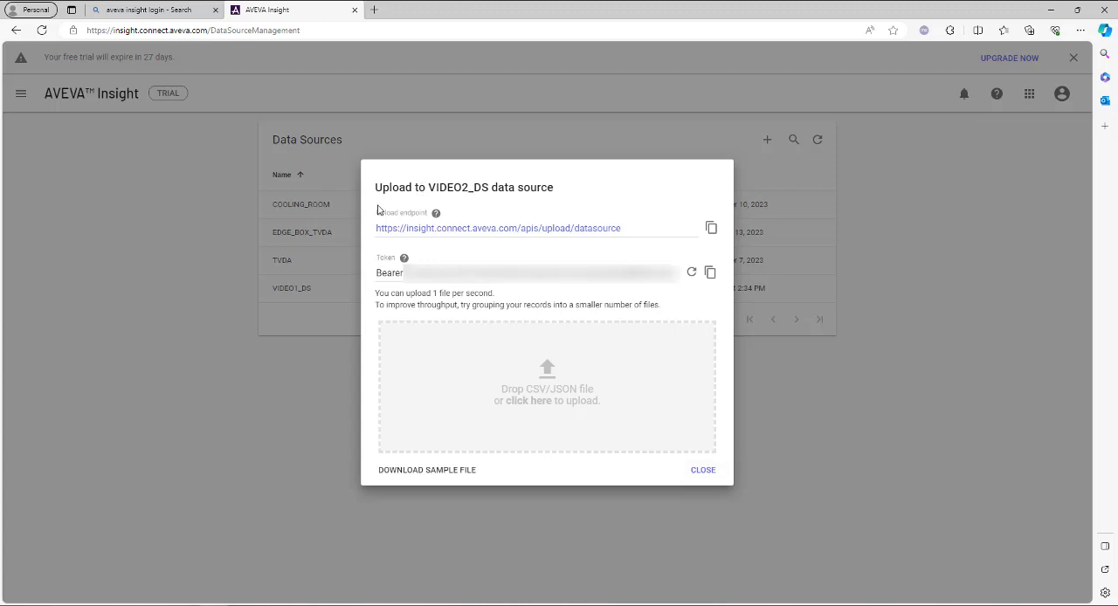
mouse_move(428, 217)
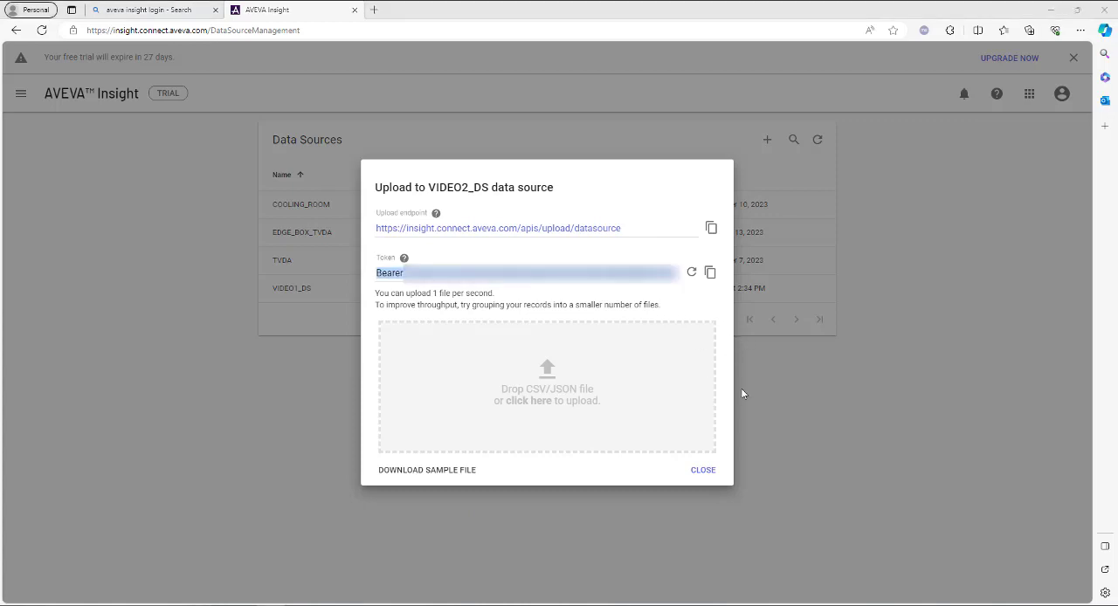
left_click(704, 471)
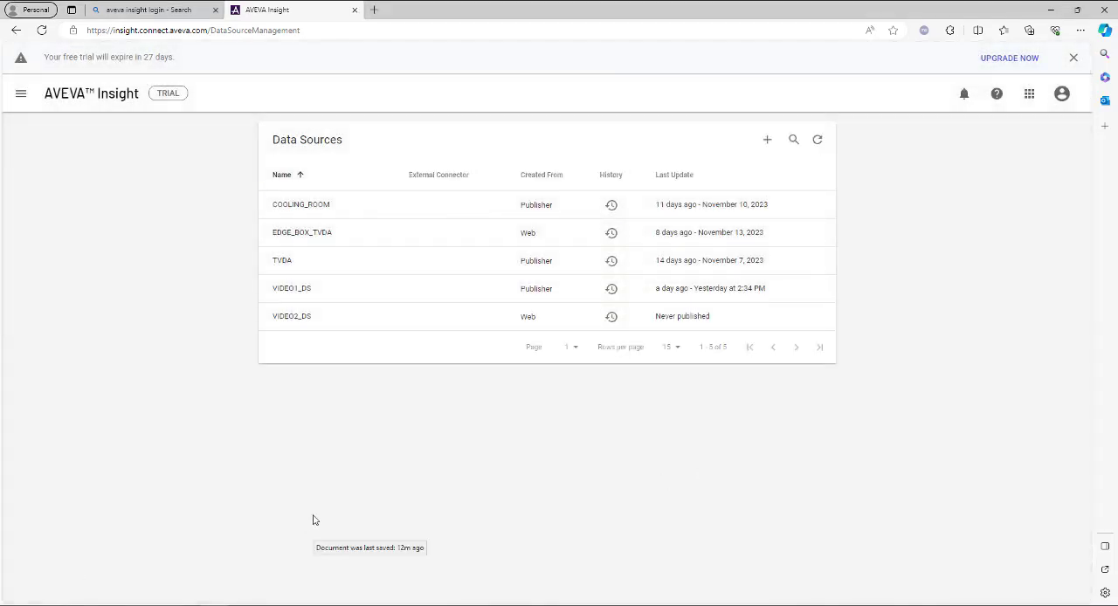
Switch back to BLUE Open Studio and open the historian configuration of Trend Logger worksheet 1
left_click(1076, 10)
left_click_drag(879, 108, 834, 605)
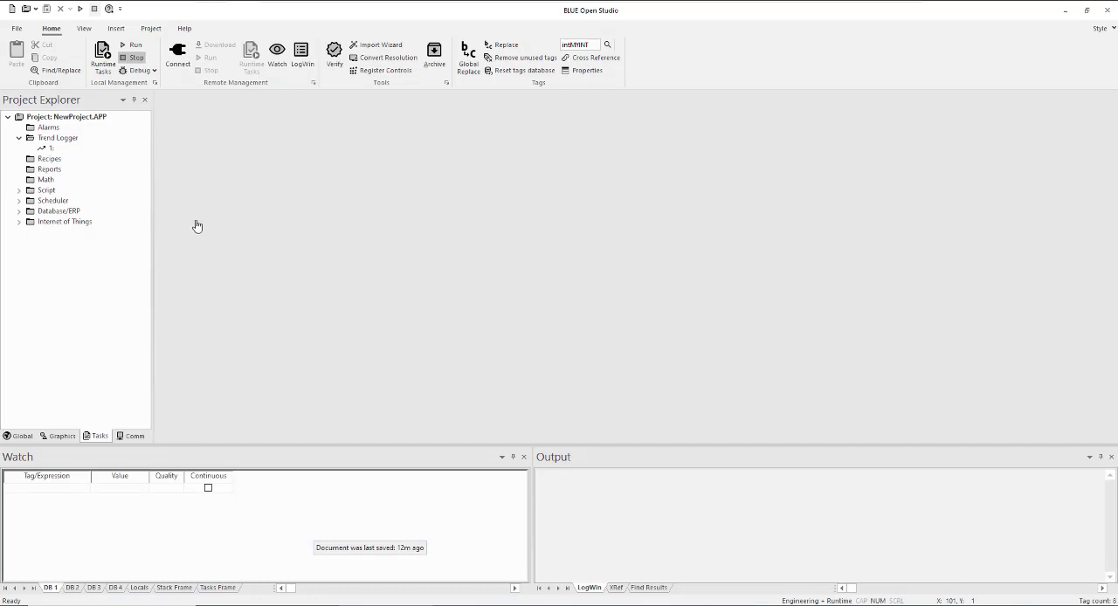
left_click(49, 151)
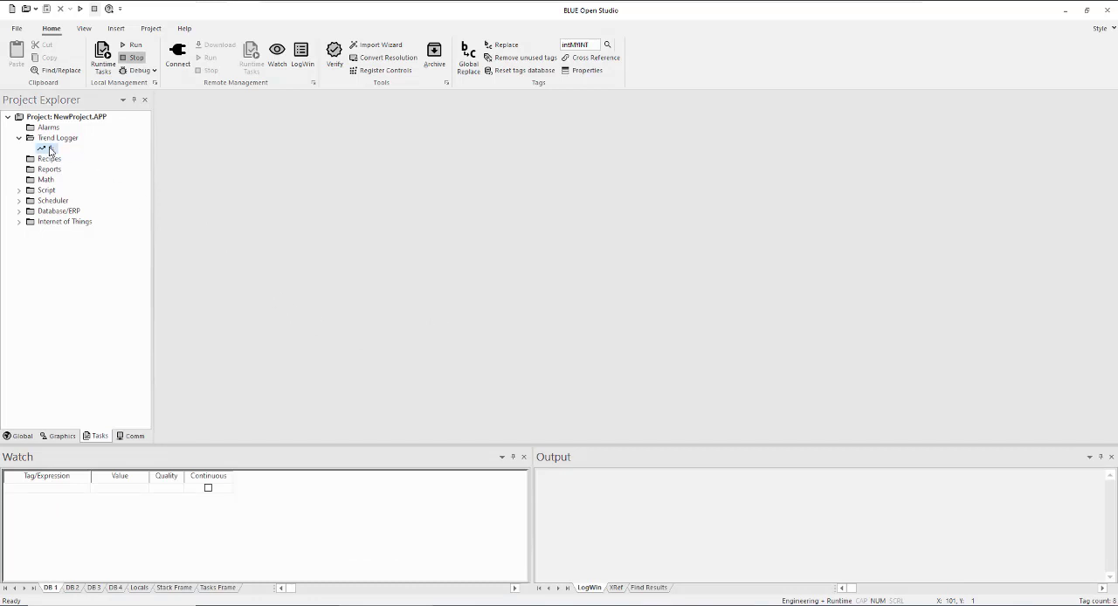
double_click(50, 151)
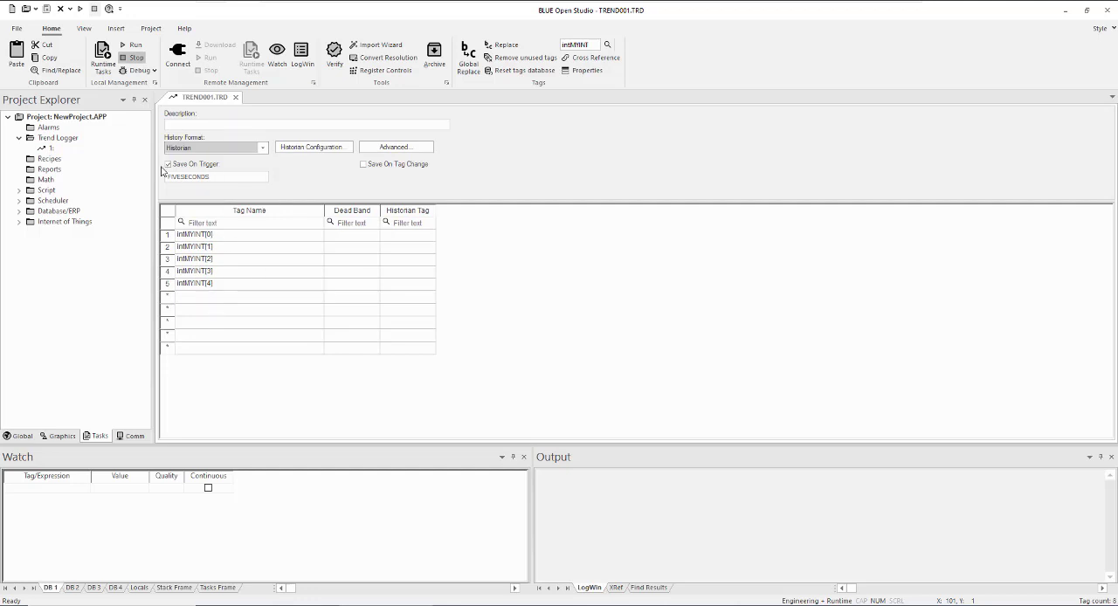
left_click(316, 149)
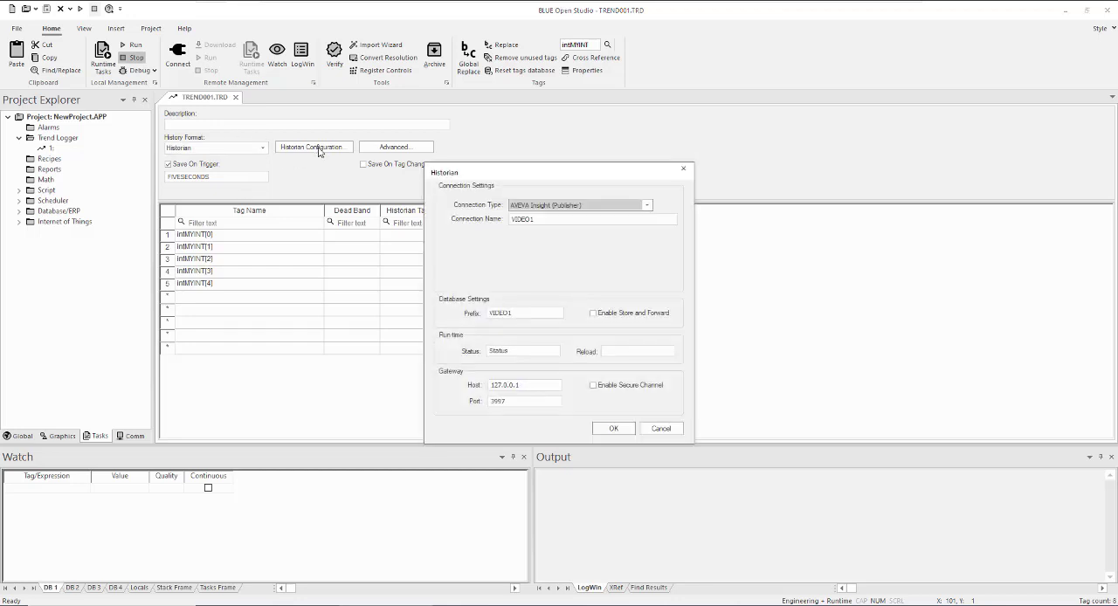
left_click(649, 206)
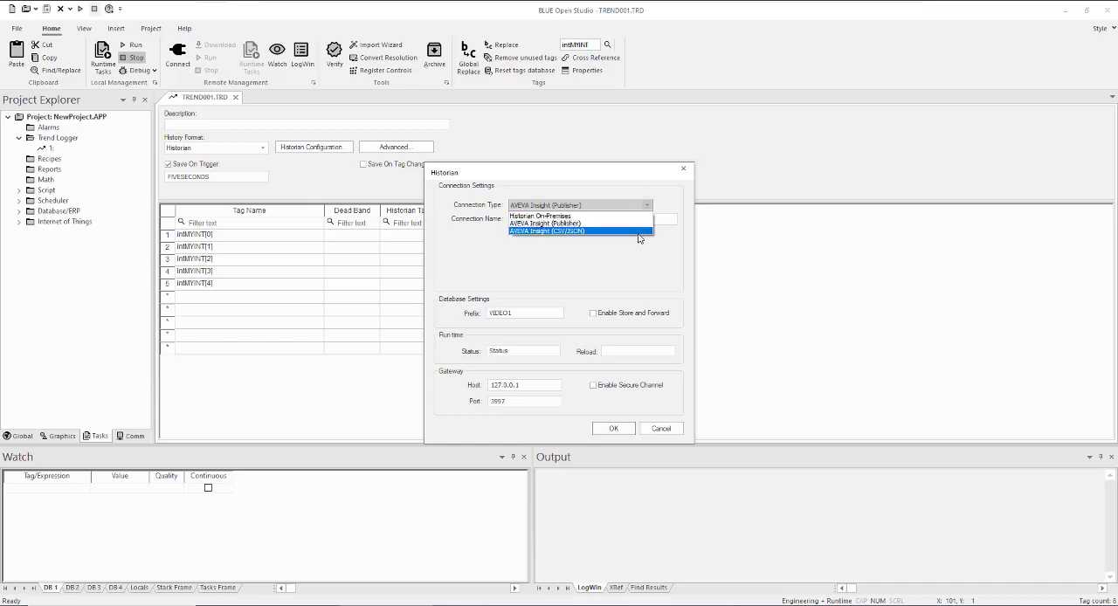
left_click(642, 232)
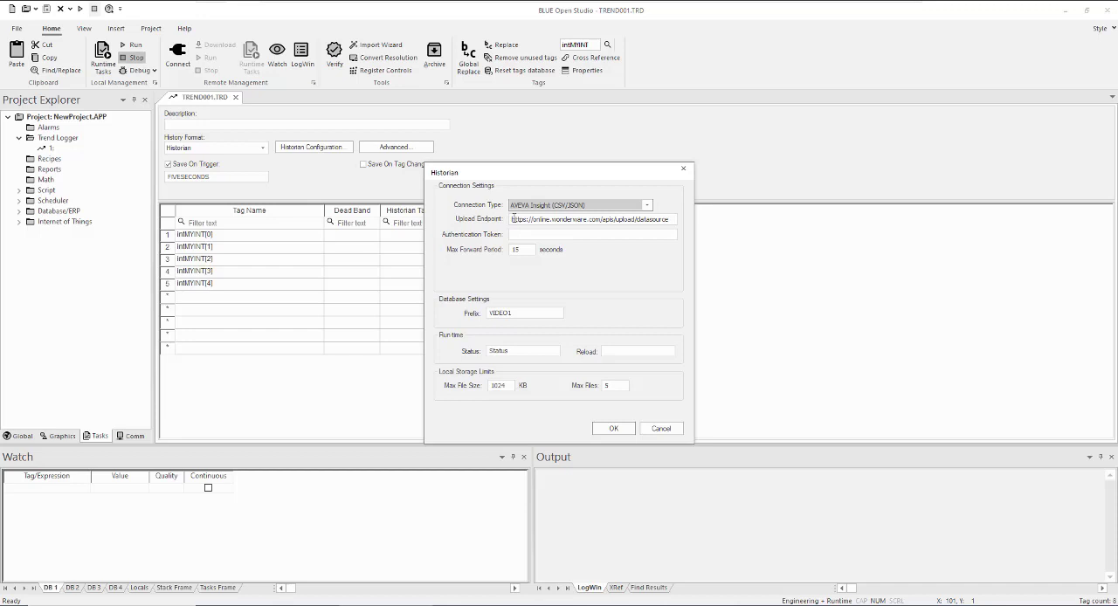
left_click_drag(514, 219, 779, 233)
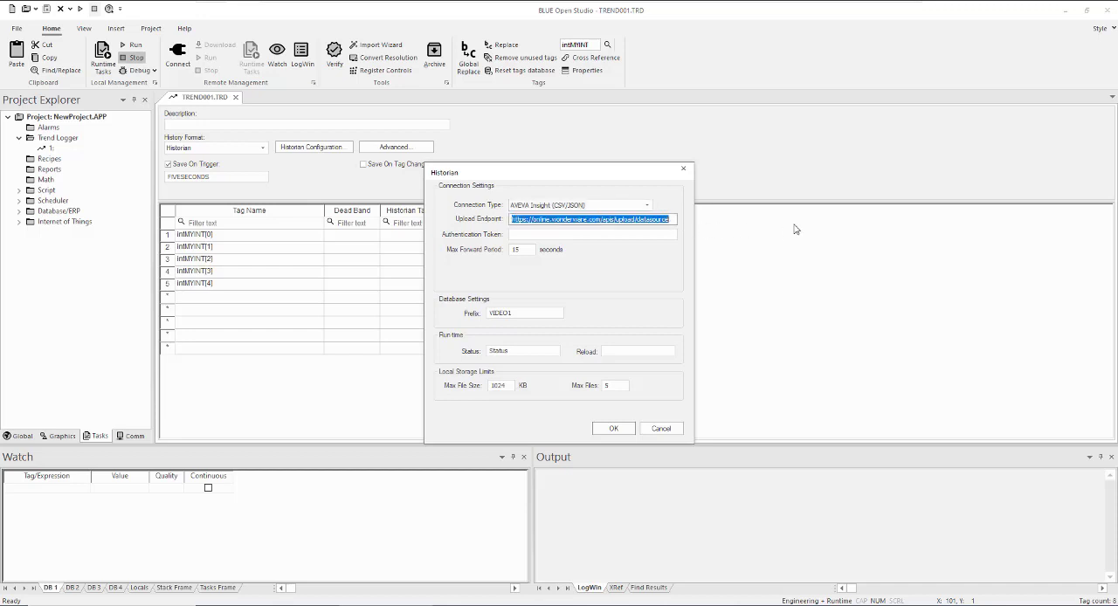
key("Delete")
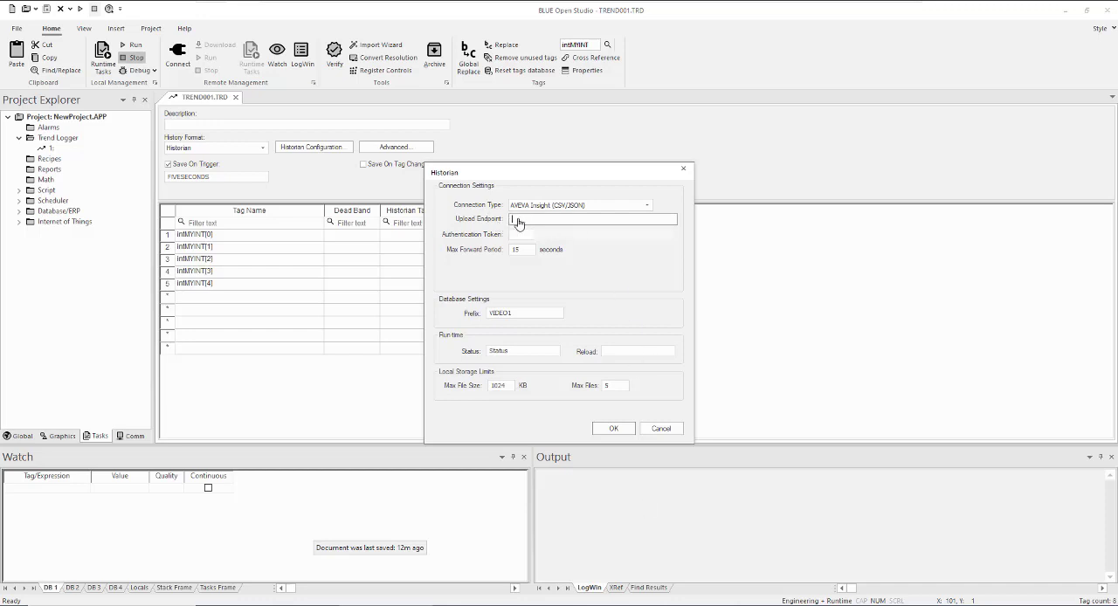
right_click(528, 220)
left_click(583, 270)
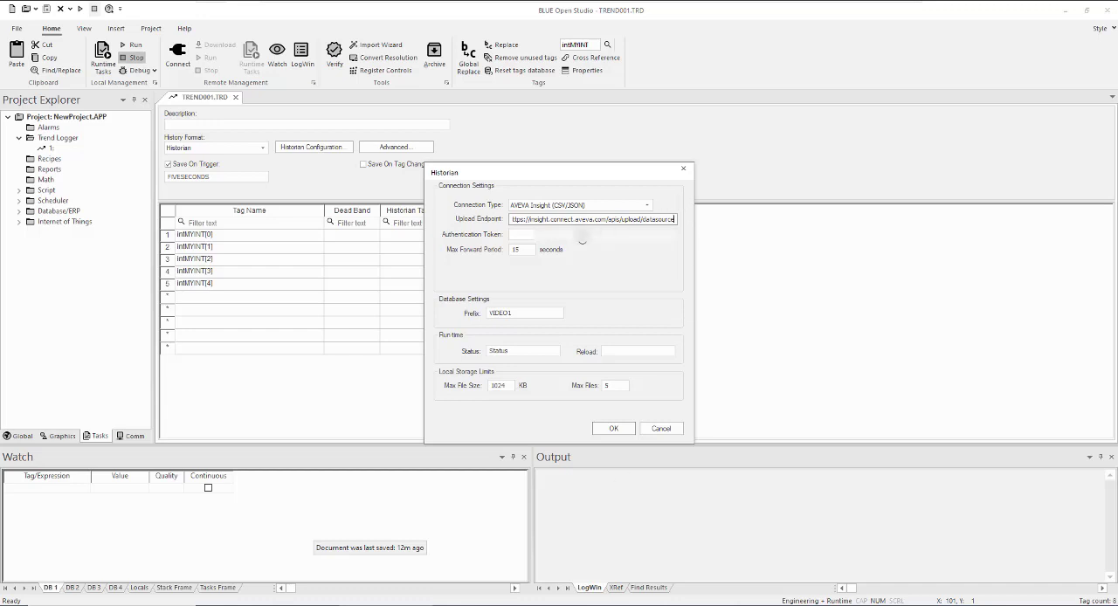
Paste the authentication token into the historian configuration, then save and close the TREND001.TRD worksheet
right_click(526, 234)
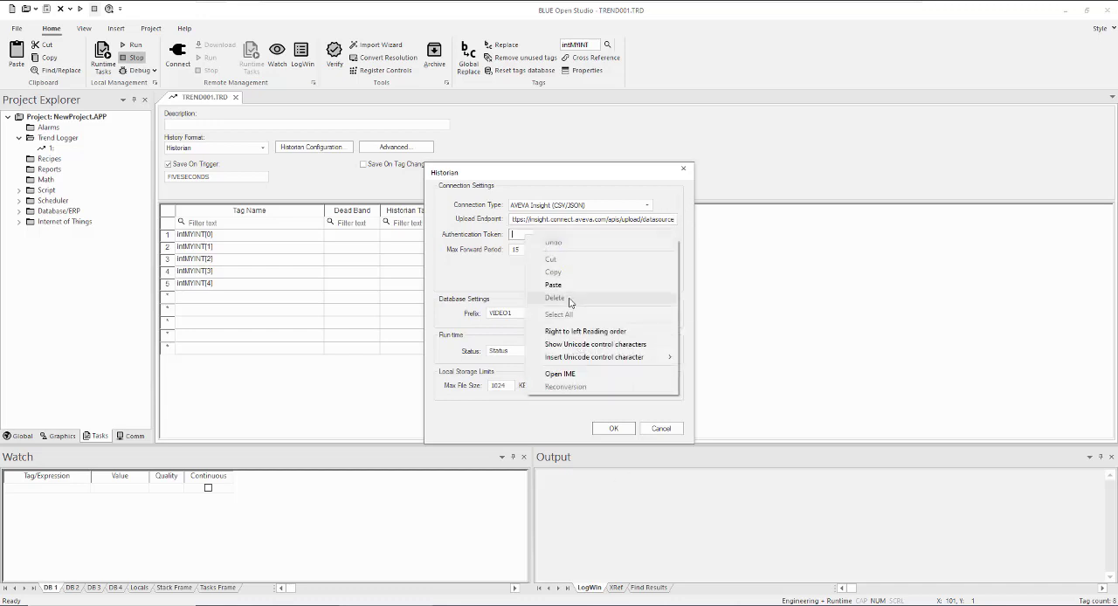
left_click(569, 285)
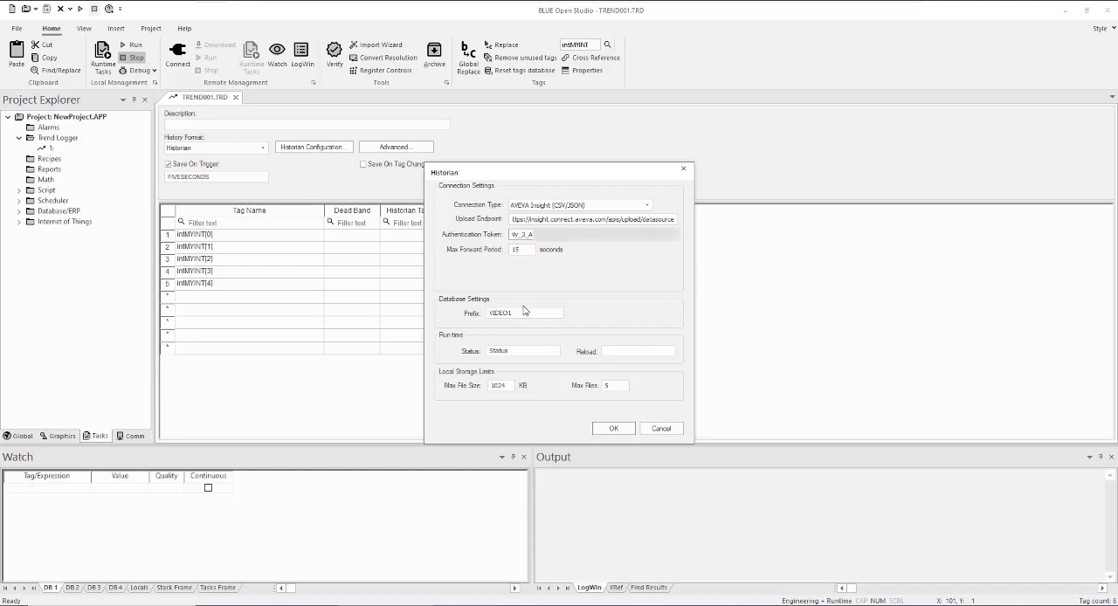
left_click(524, 312)
left_click(615, 429)
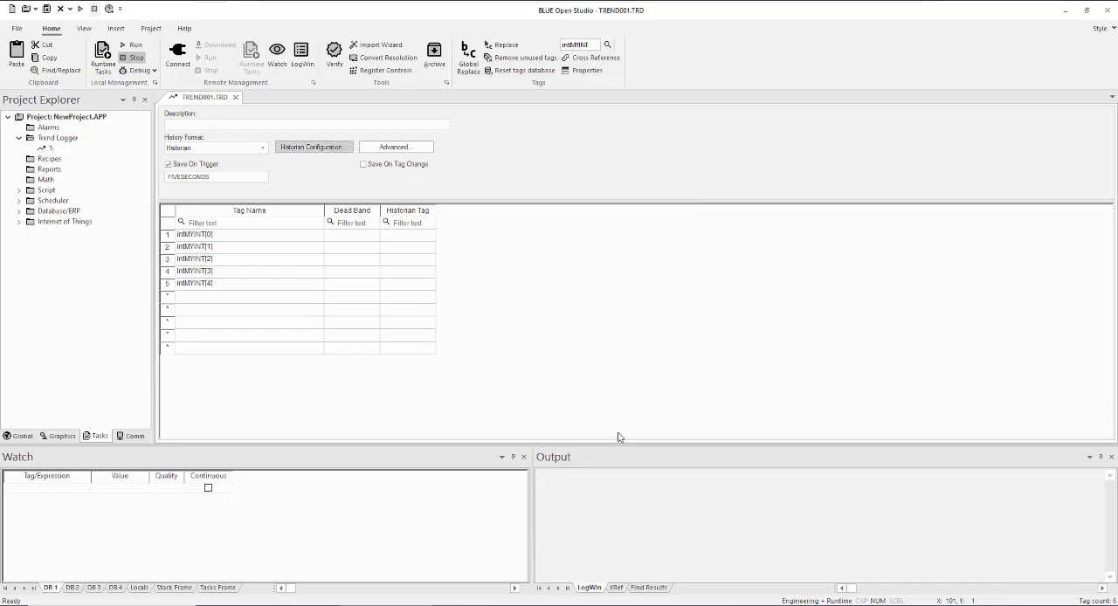
left_click(236, 99)
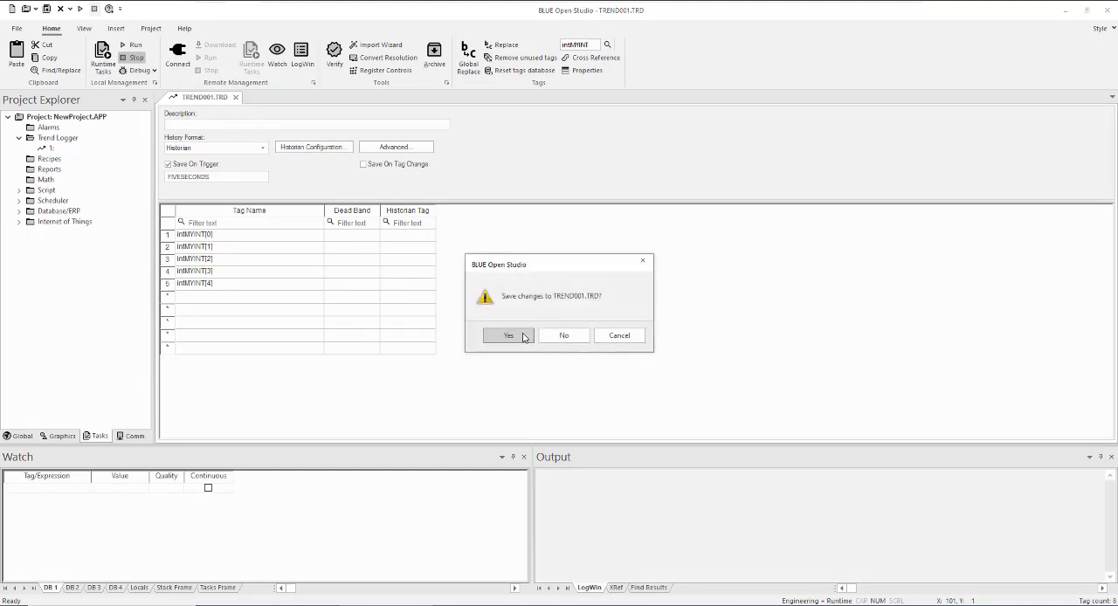
left_click(514, 337)
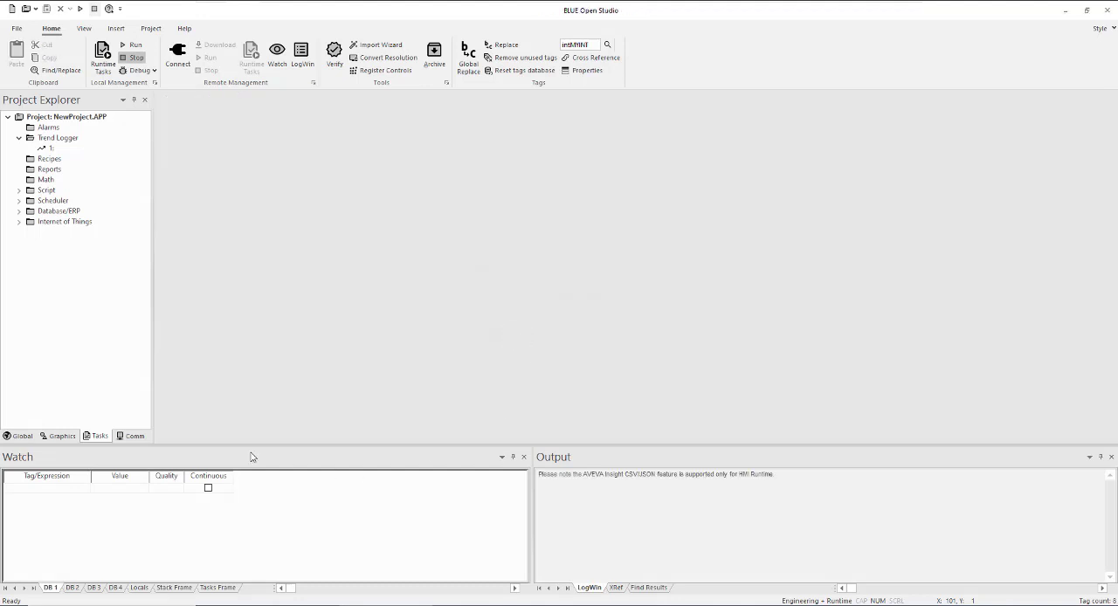
Open Screen1 from the project's graphics to view it and close it again
left_click(75, 438)
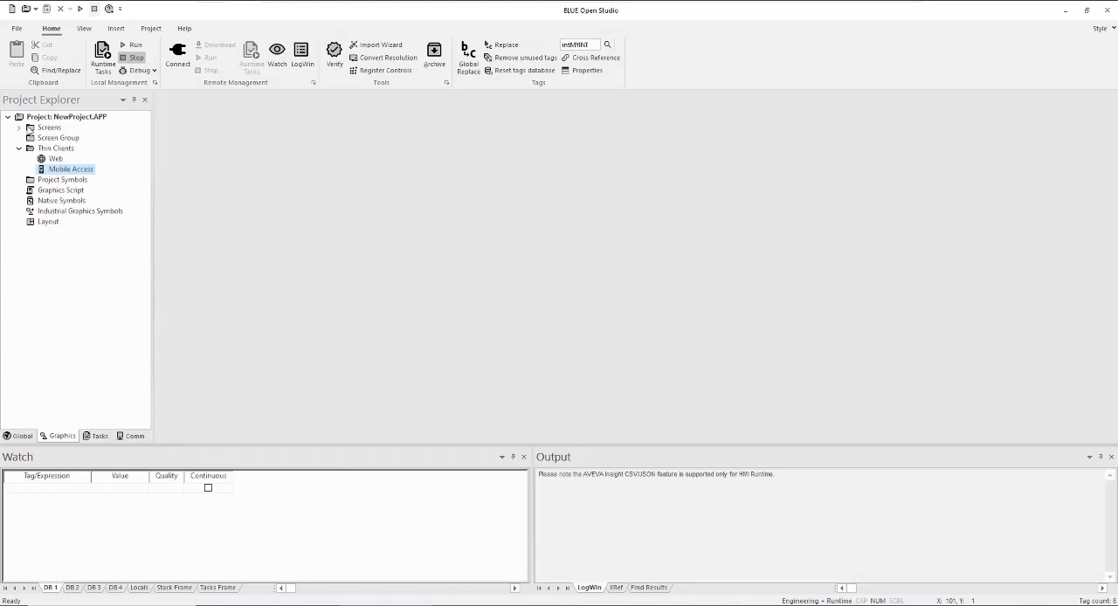
left_click(19, 128)
double_click(58, 138)
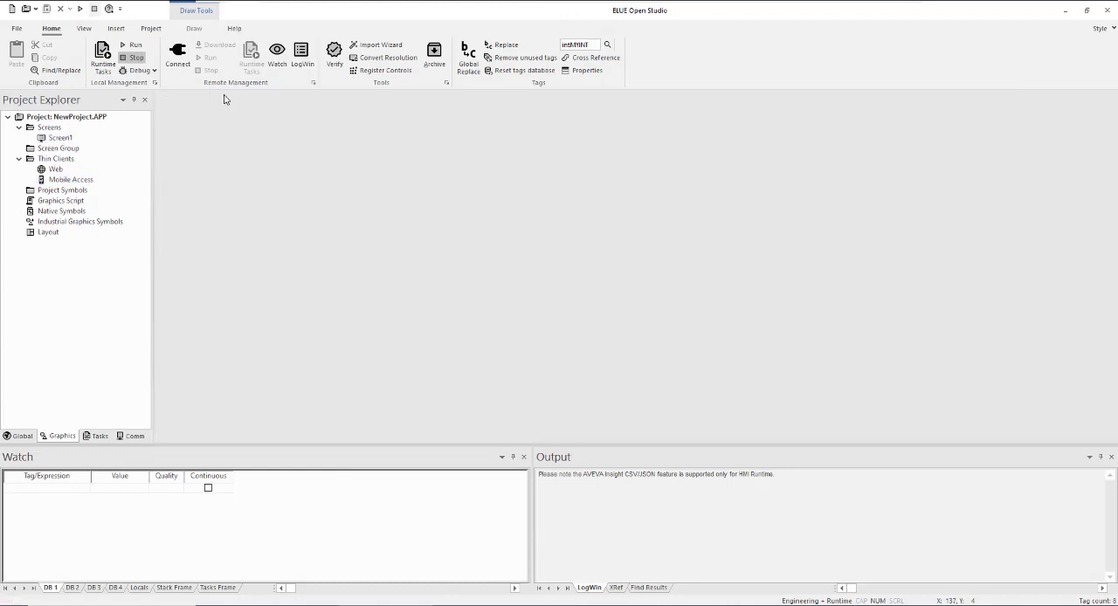
left_click(226, 97)
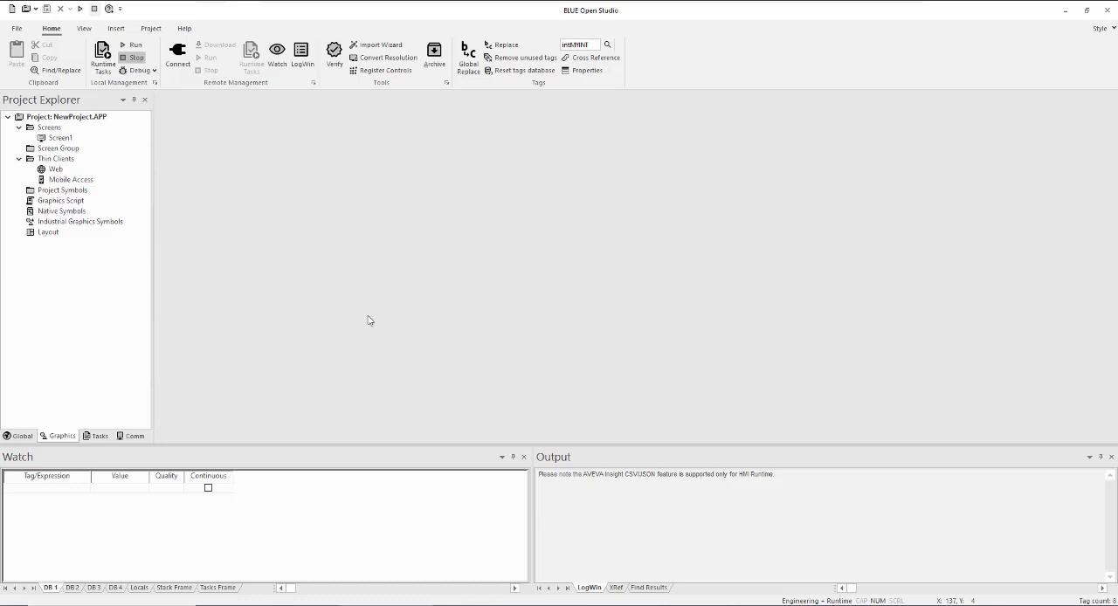
Connect remotely to the target station at host 169.254.100.100 using TLS and accept its certificate
left_click(187, 72)
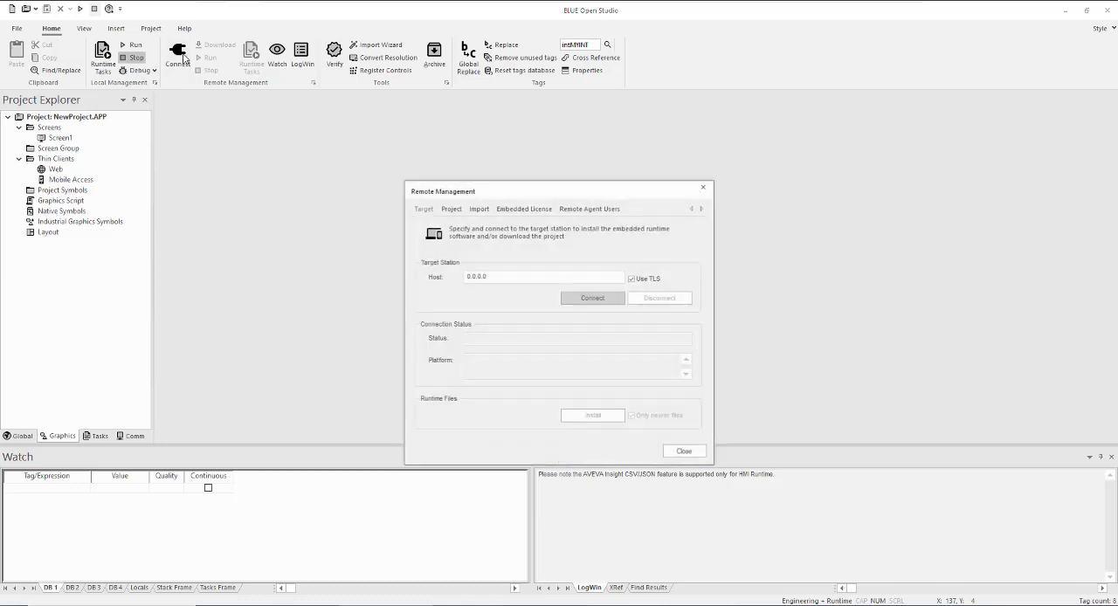
left_click_drag(474, 277, 369, 282)
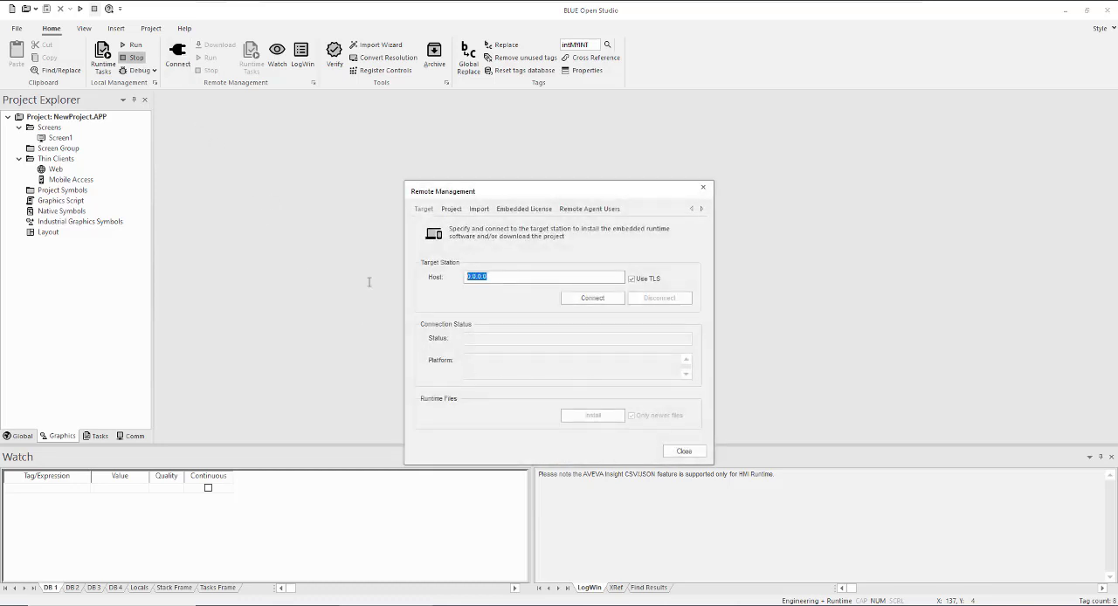
type("169.254.10")
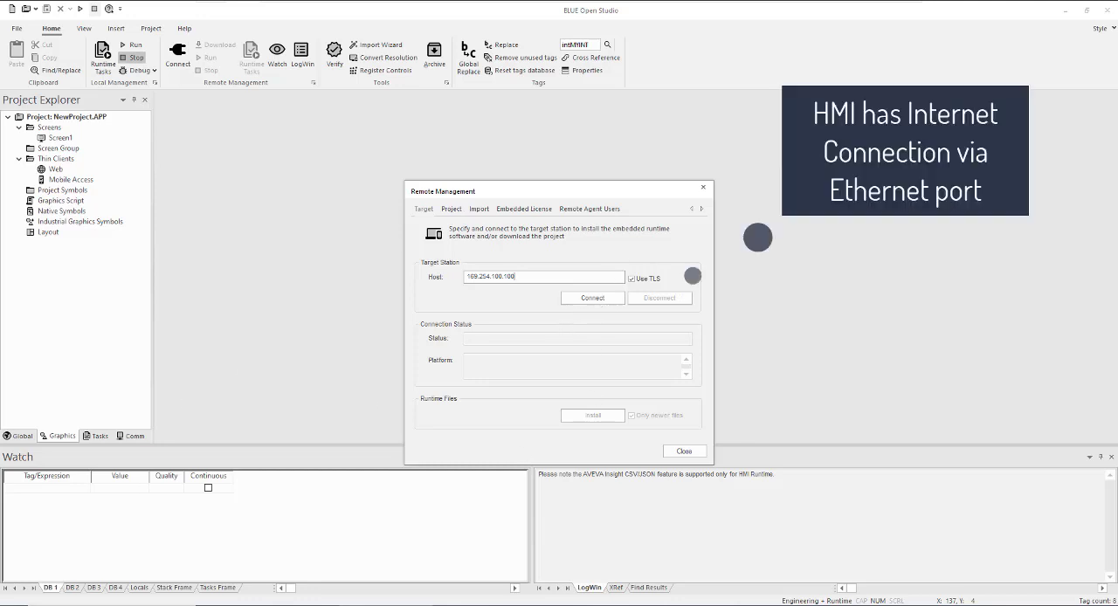
left_click(593, 298)
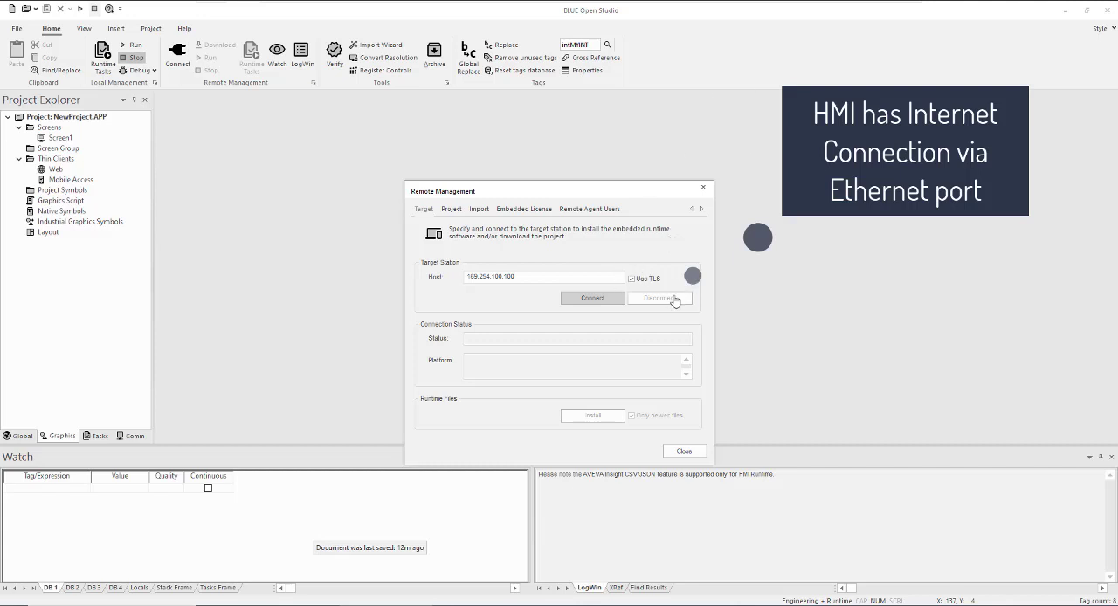
left_click(590, 302)
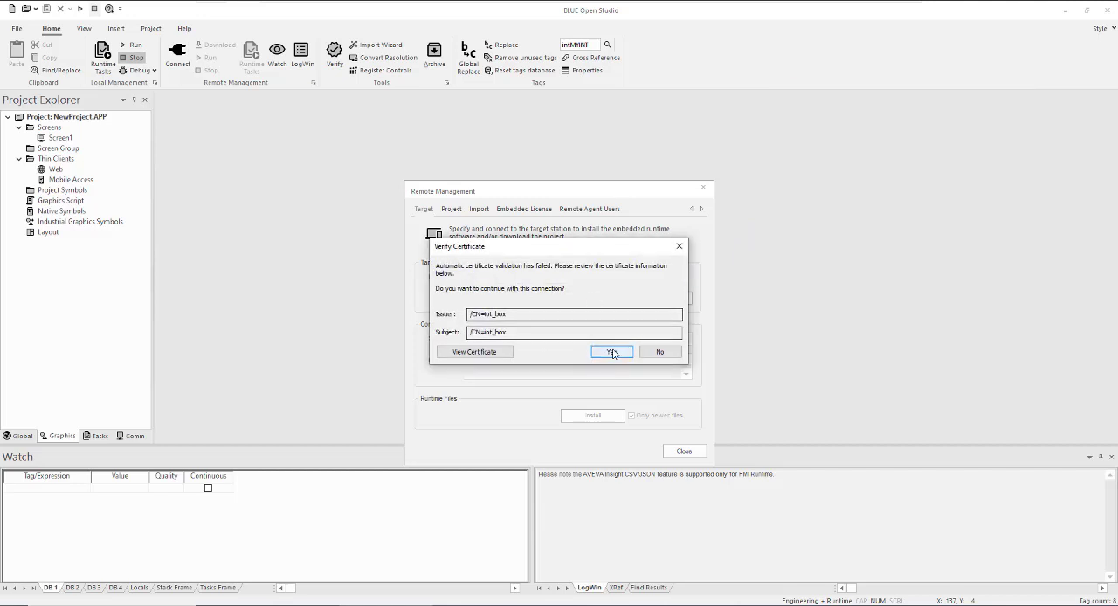
left_click(612, 352)
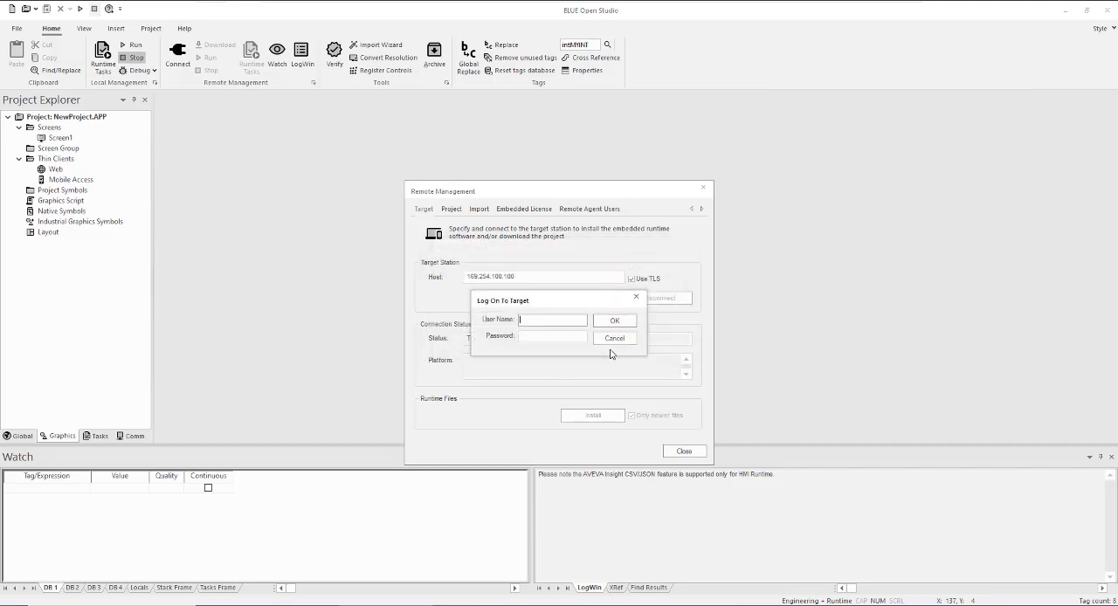
Log on to the target station as admin with the account password and complete the connection
key("Tab")
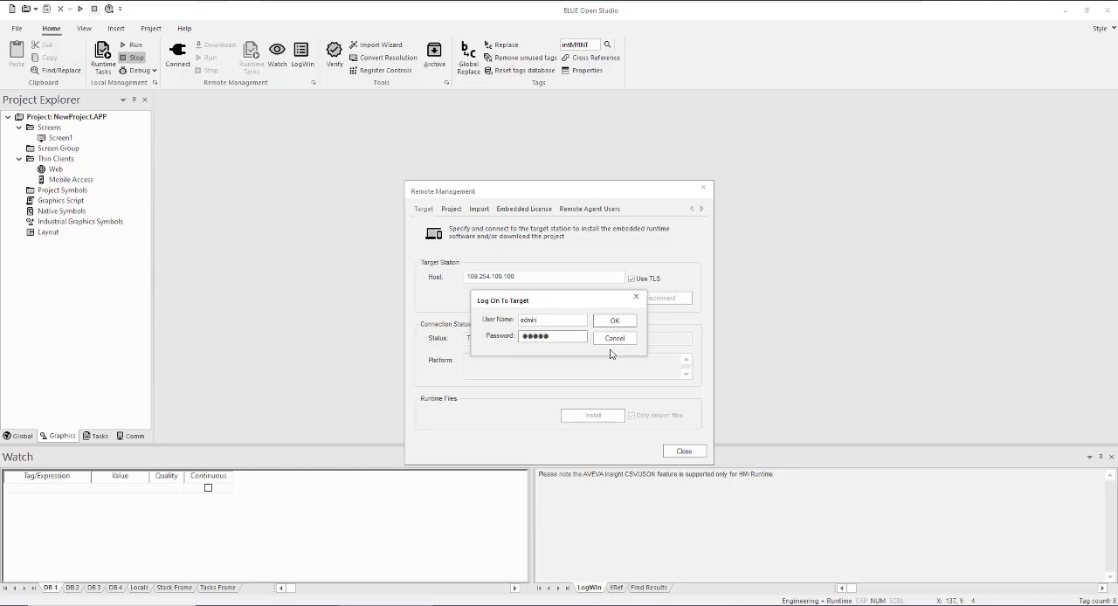
left_click(615, 321)
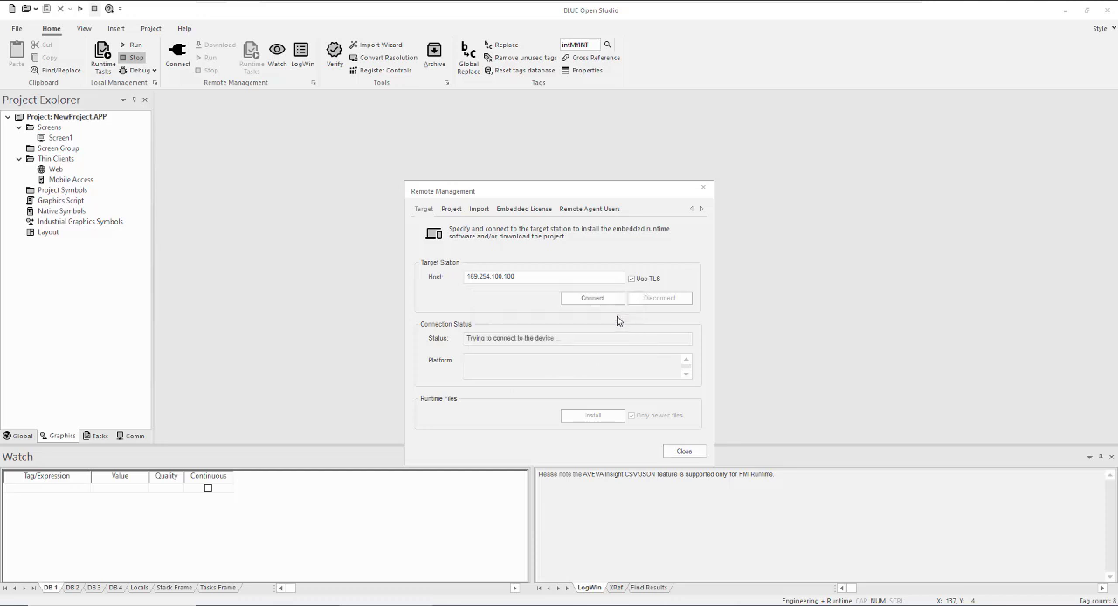
left_click(612, 352)
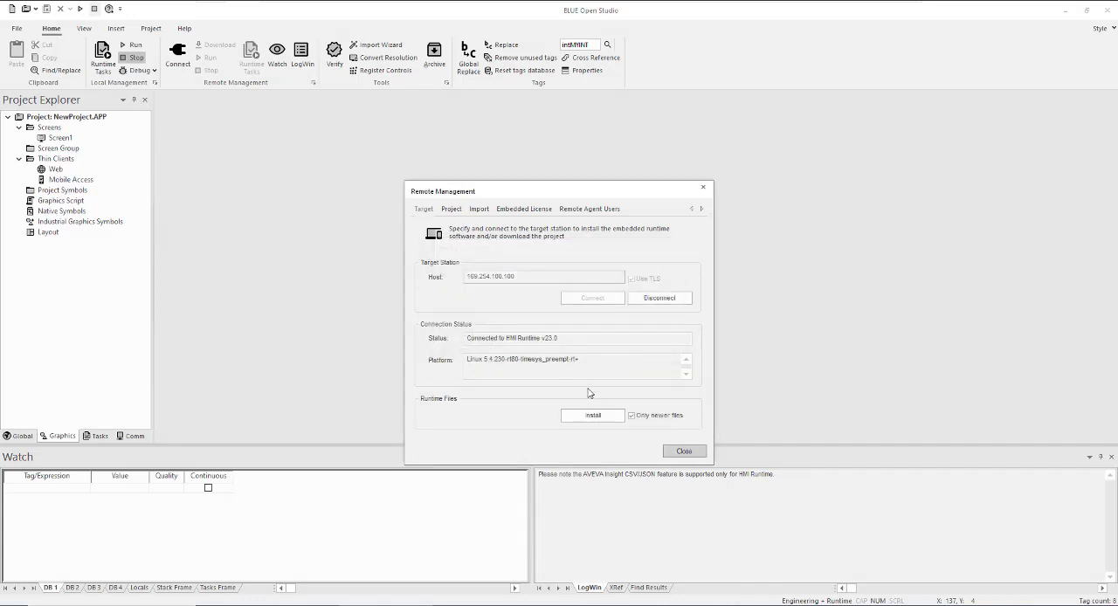
Stop the project running on the target and install all runtime files instead of only newer ones
left_click(451, 210)
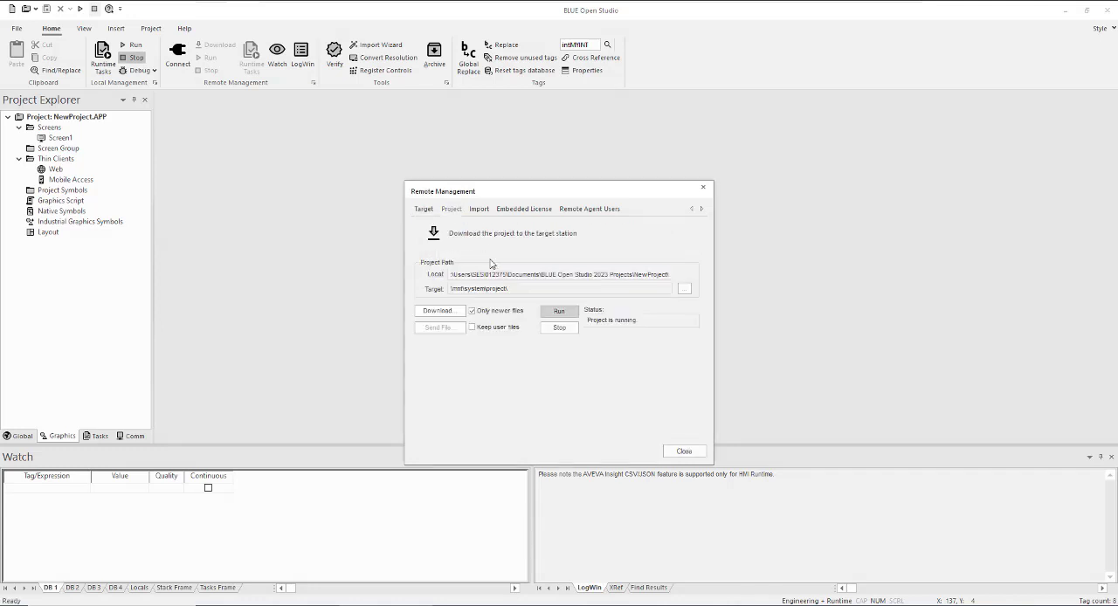
left_click(563, 329)
left_click(423, 209)
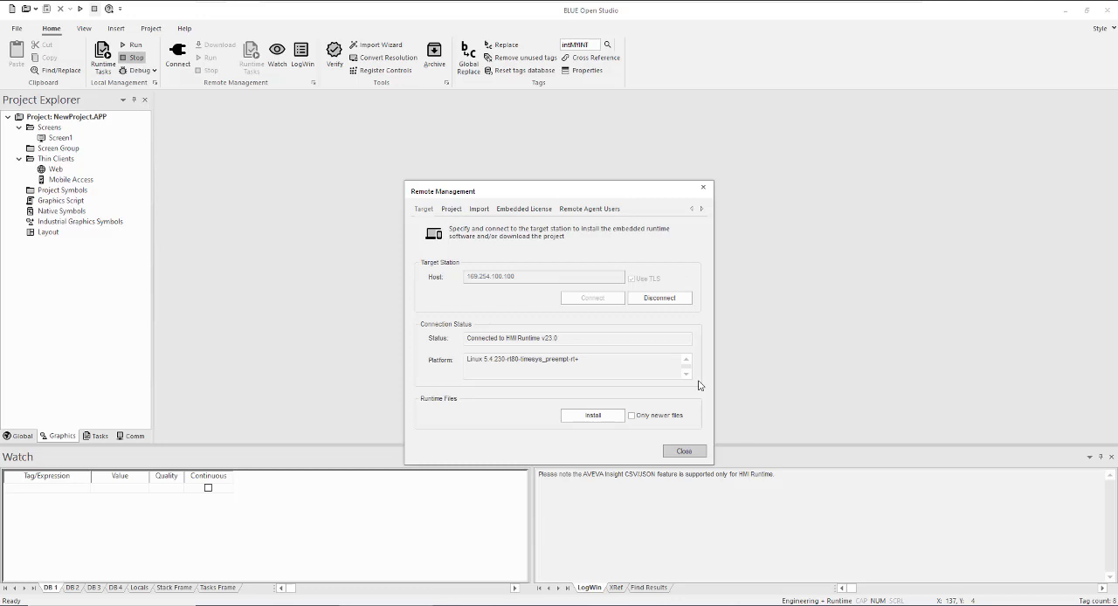
left_click(594, 418)
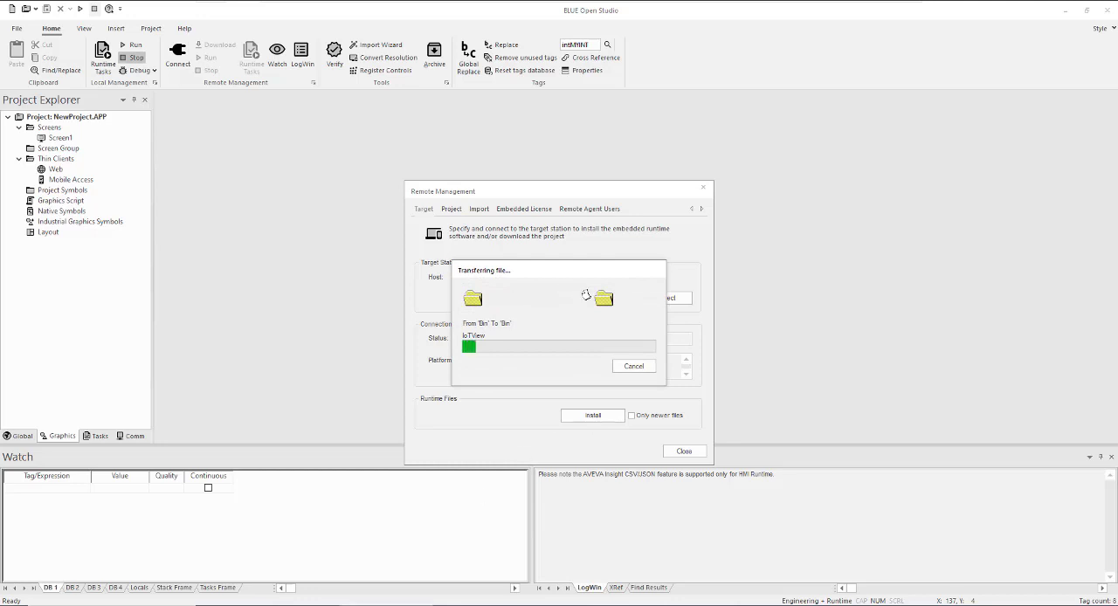
mouse_move(385, 602)
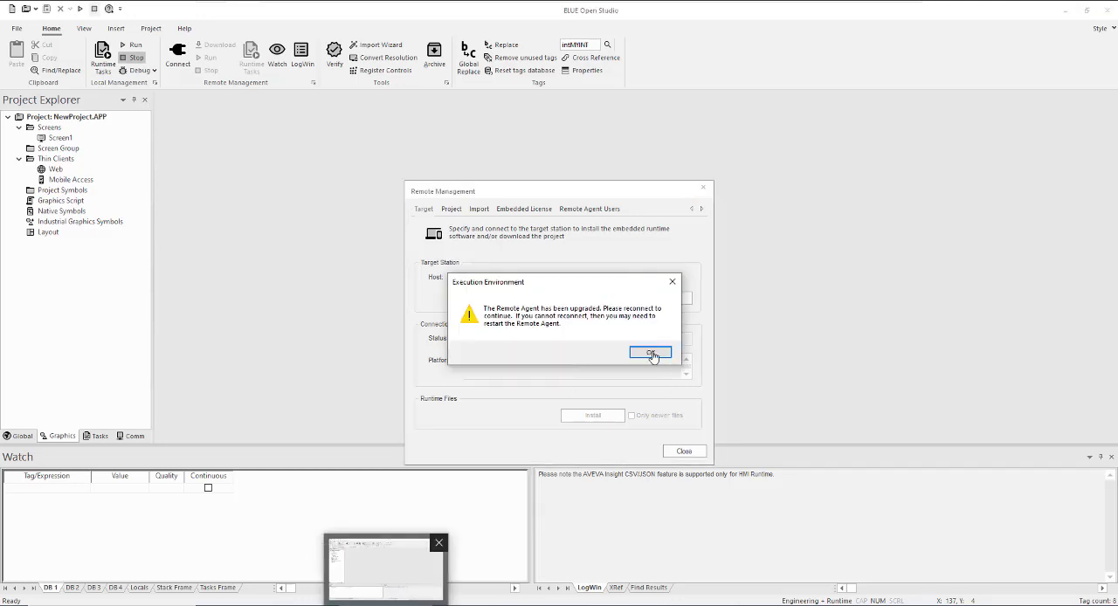
left_click(650, 353)
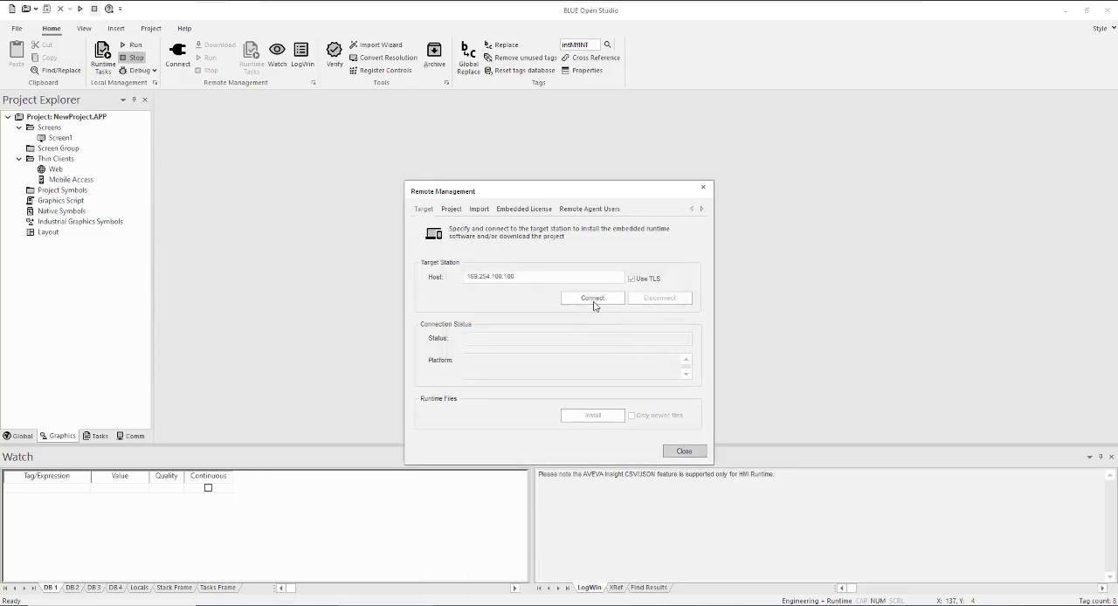
Reconnect to the target station, accepting its certificate and logging on as admin with the account password
left_click(594, 300)
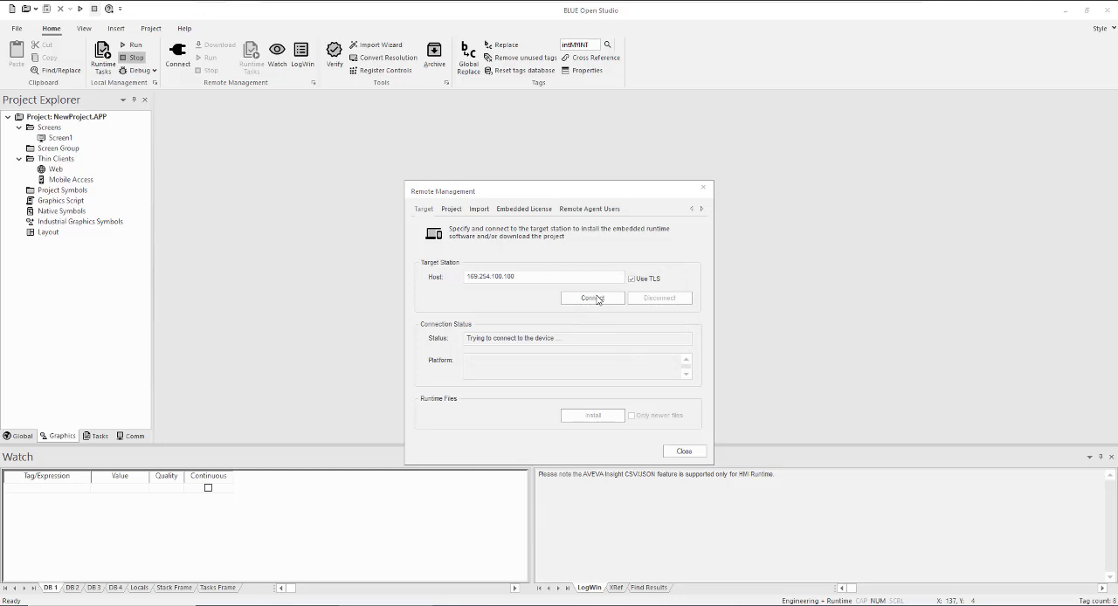
left_click(609, 351)
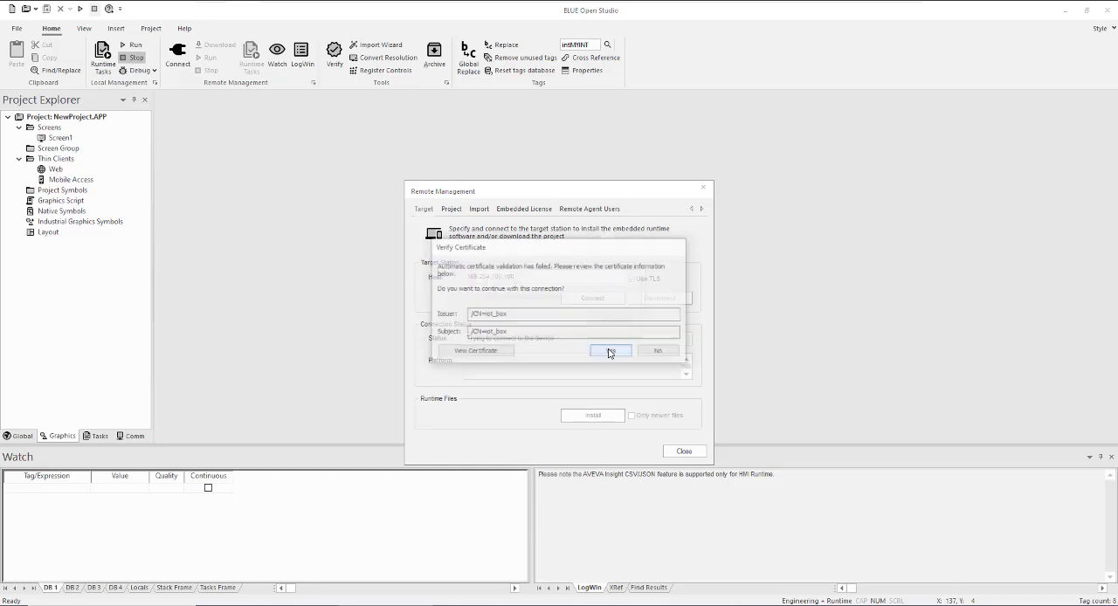
left_click(568, 333)
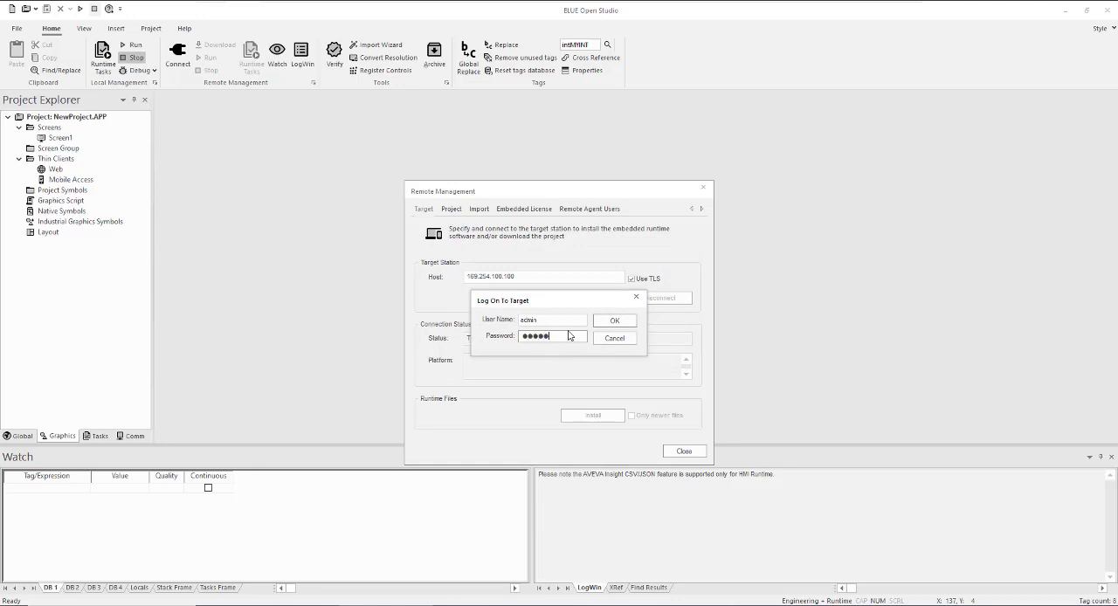
left_click(615, 322)
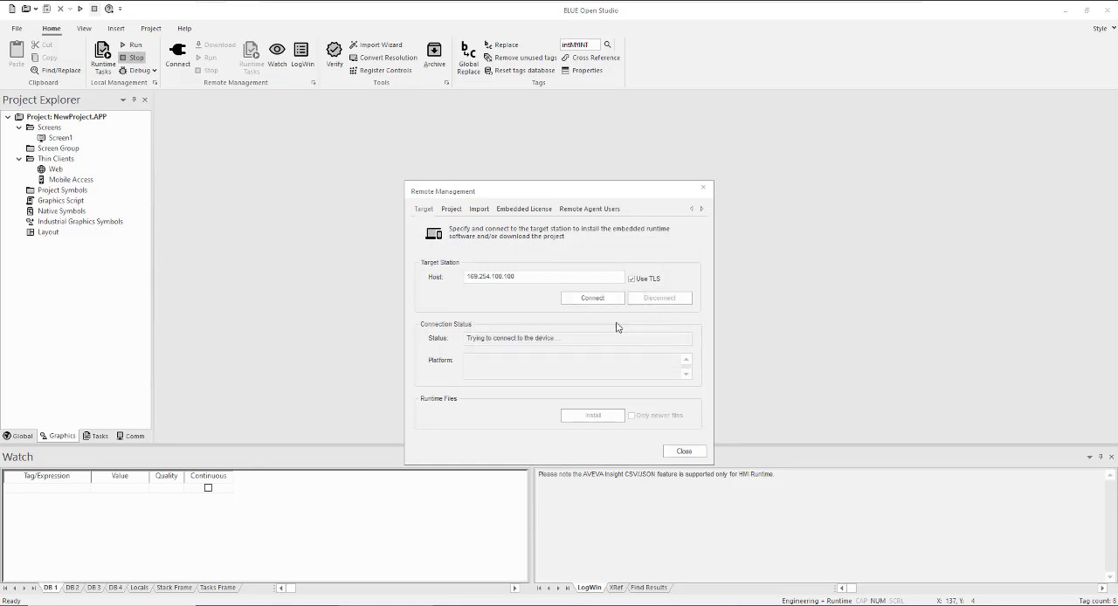
left_click(609, 350)
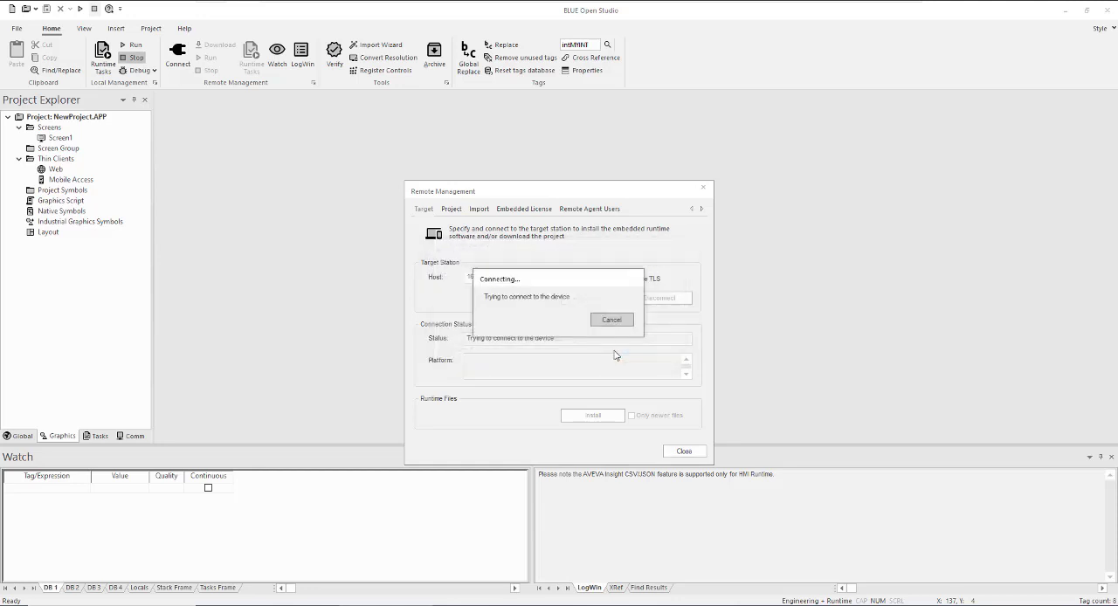
Download the full project to the target station with the newer-files restriction off, and run it there
left_click(454, 211)
left_click(472, 311)
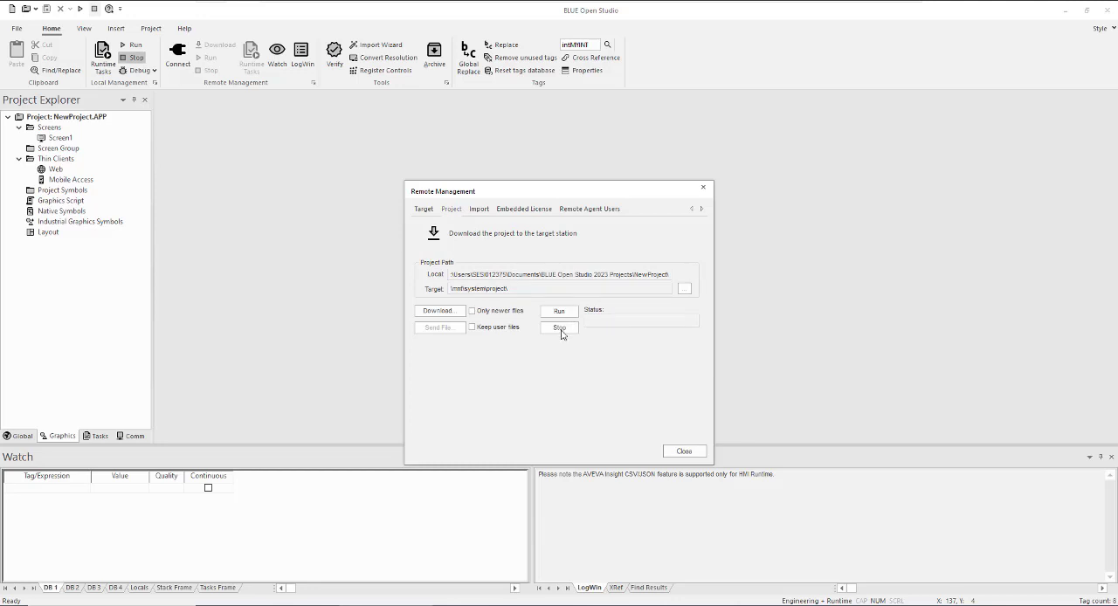
left_click(560, 328)
left_click(449, 311)
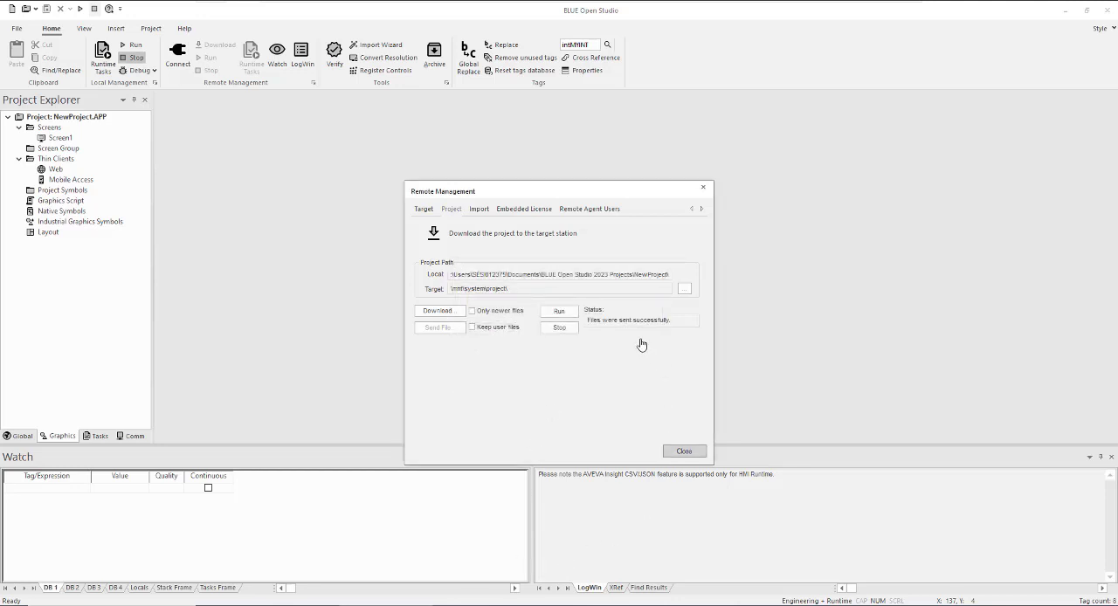
left_click(560, 311)
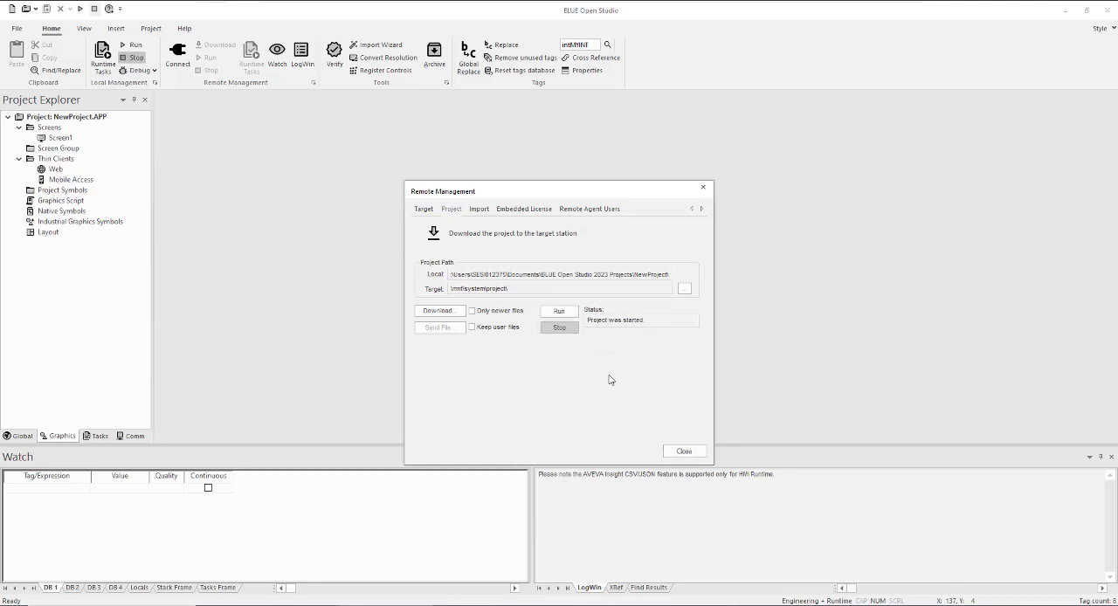
Disconnect from the target station and close the remote management dialog
left_click(424, 211)
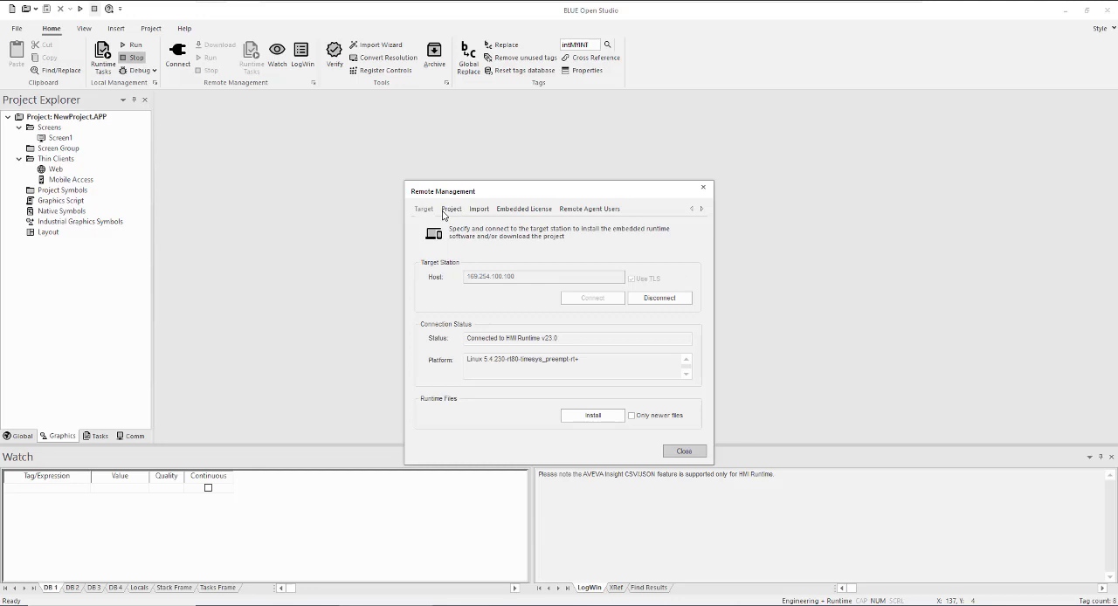
left_click(660, 299)
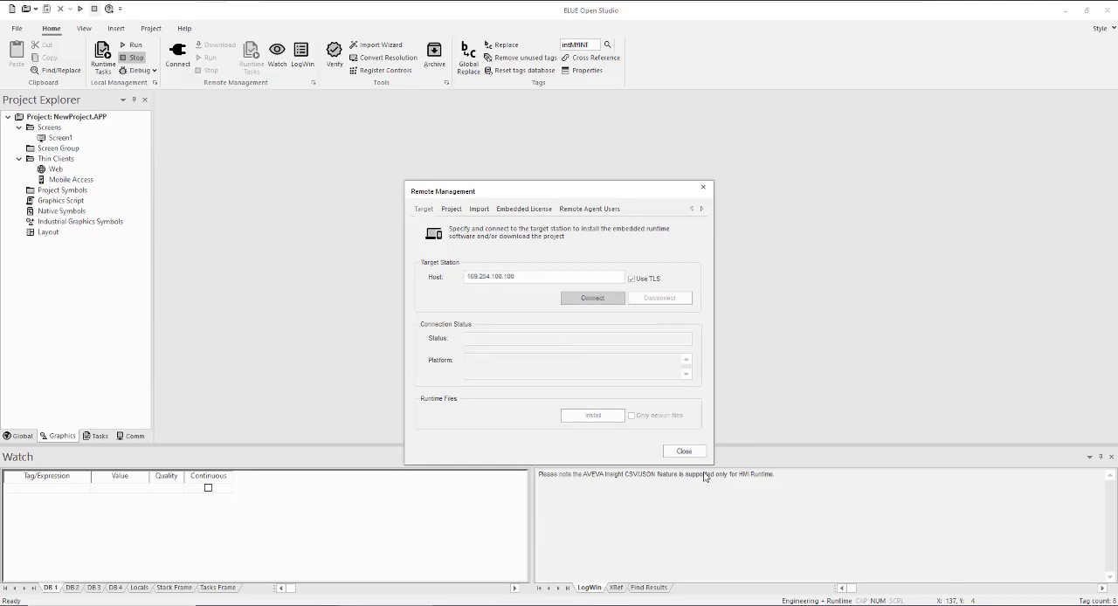
left_click(684, 452)
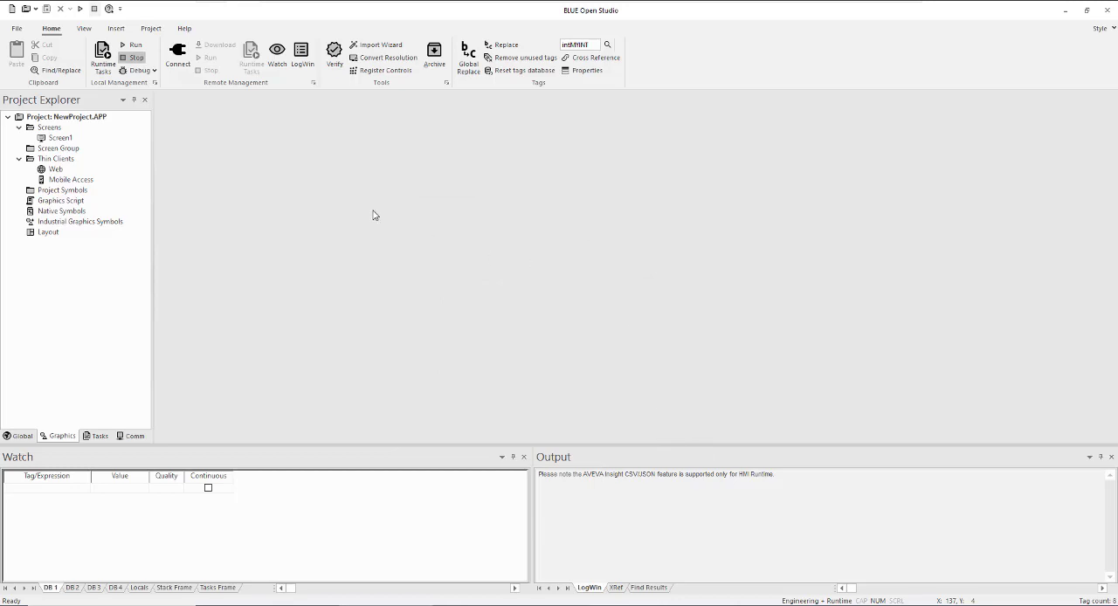
Switch to the Mobile Access page in the browser and set INT0 to 111 and INT1 to 222
key("alt+Tab")
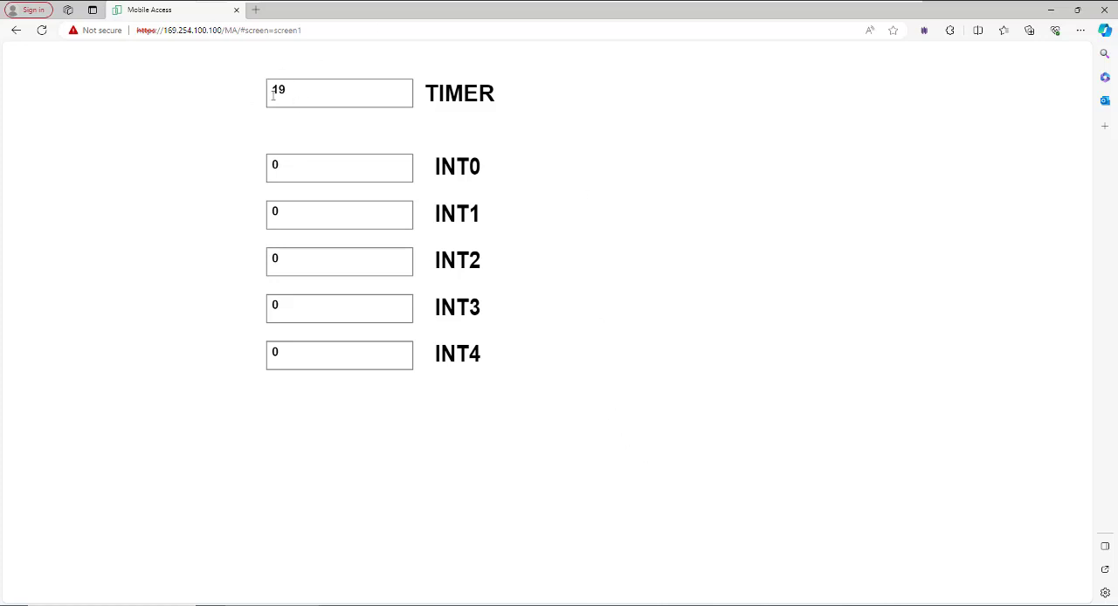
left_click(315, 173)
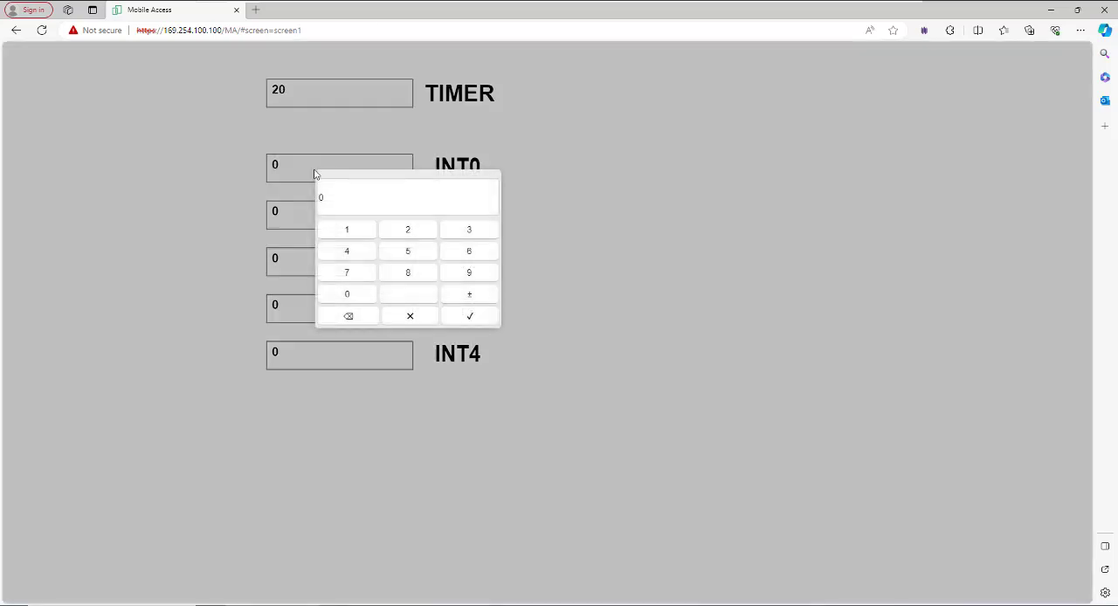
left_click(349, 230)
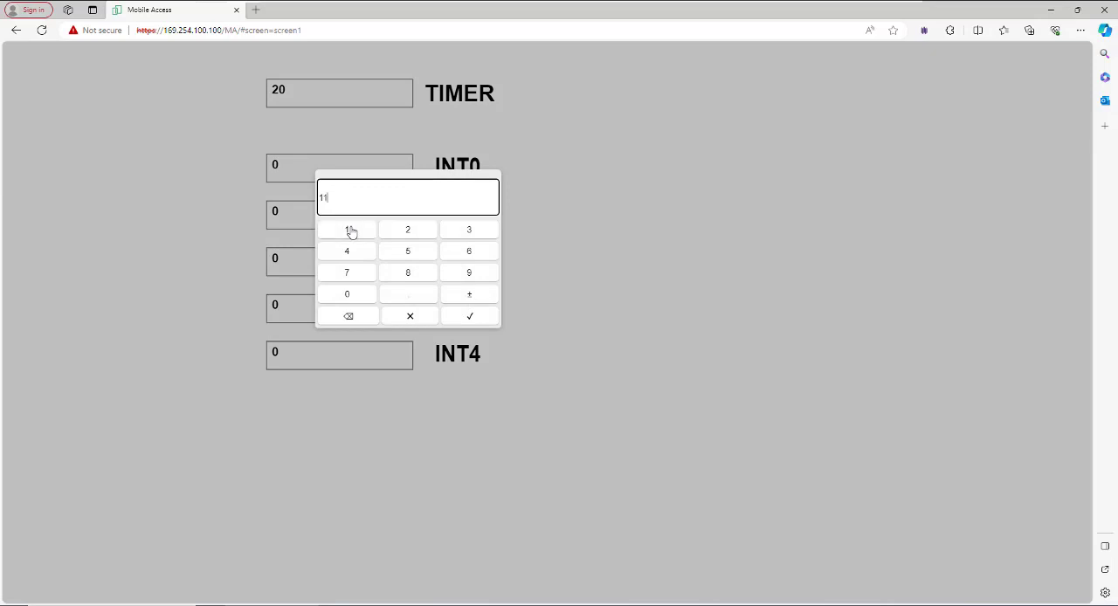
left_click(349, 230)
left_click(469, 316)
left_click(337, 225)
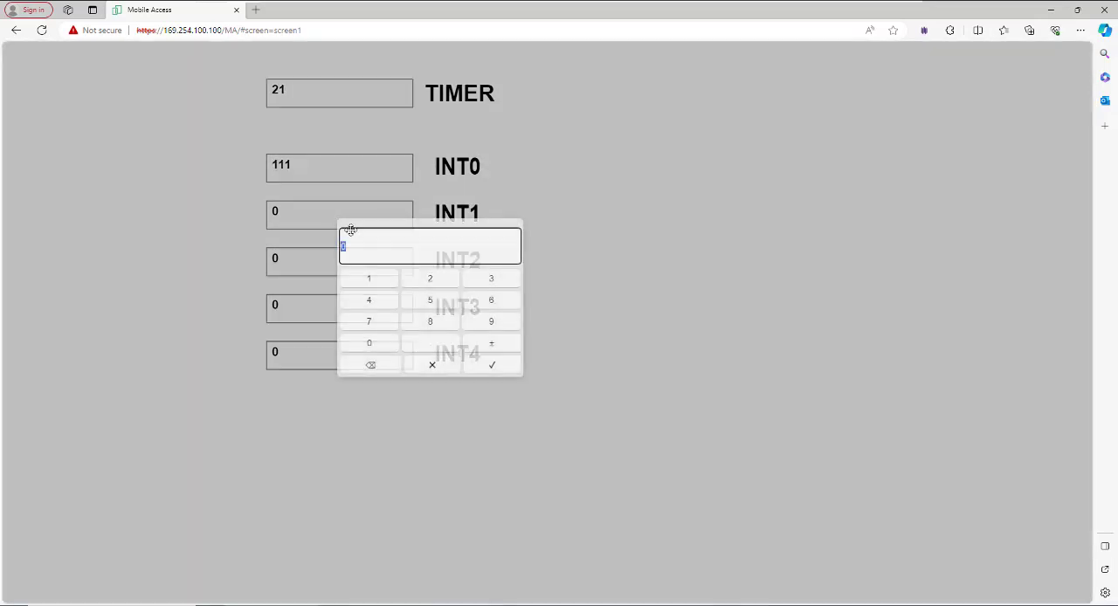
left_click(430, 278)
left_click(430, 278)
left_click(430, 278)
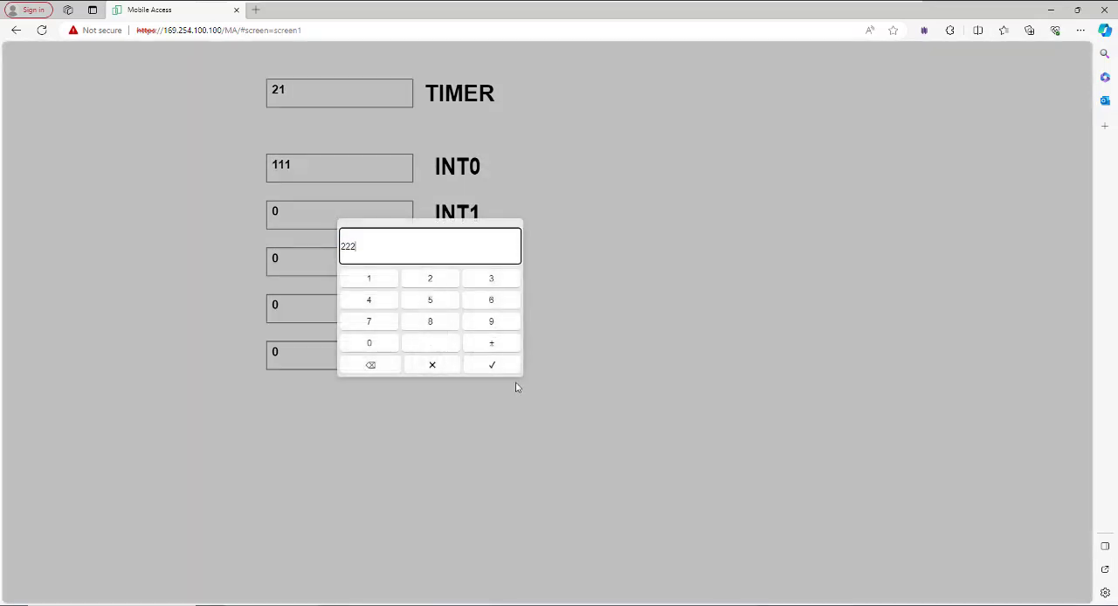
left_click(492, 365)
Set INT2 to 333 and INT3 to 444, and enter a value for INT4
left_click(340, 259)
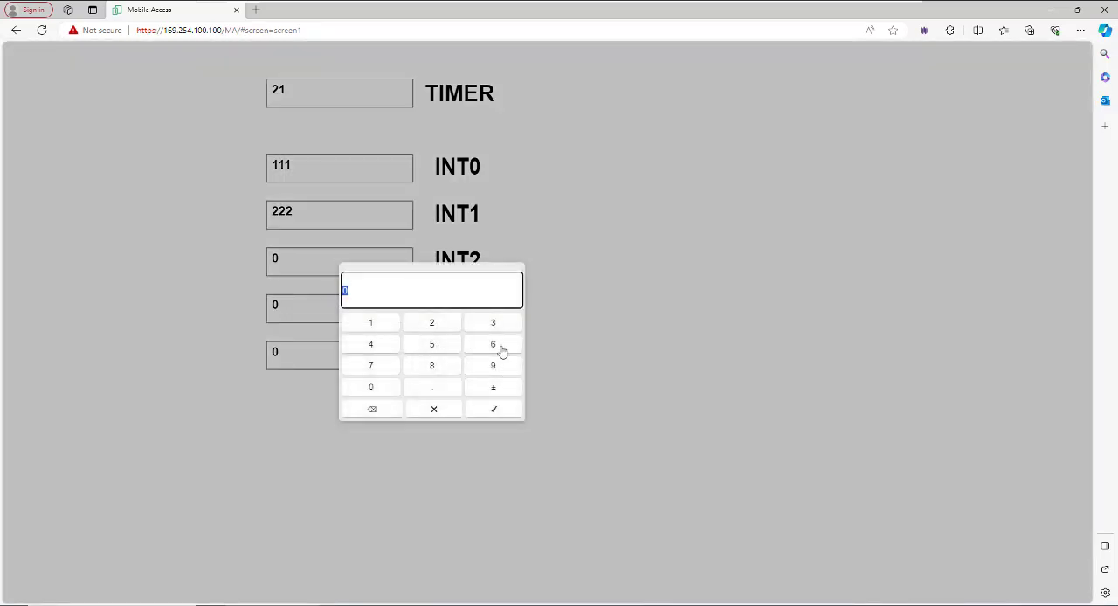
left_click(493, 323)
left_click(492, 323)
left_click(492, 323)
left_click(494, 409)
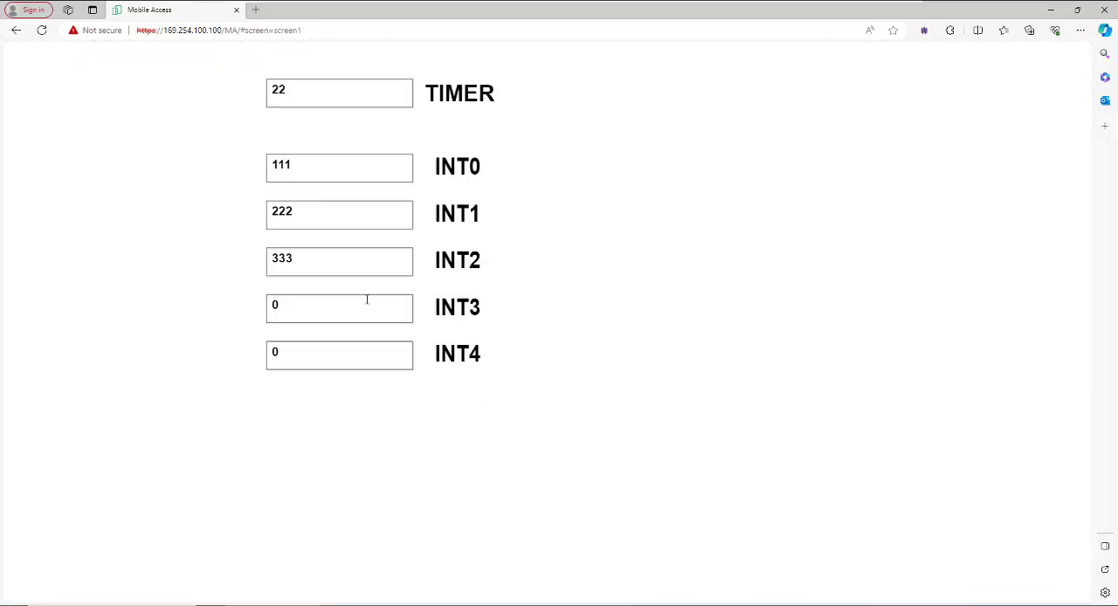
left_click(332, 306)
left_click(367, 389)
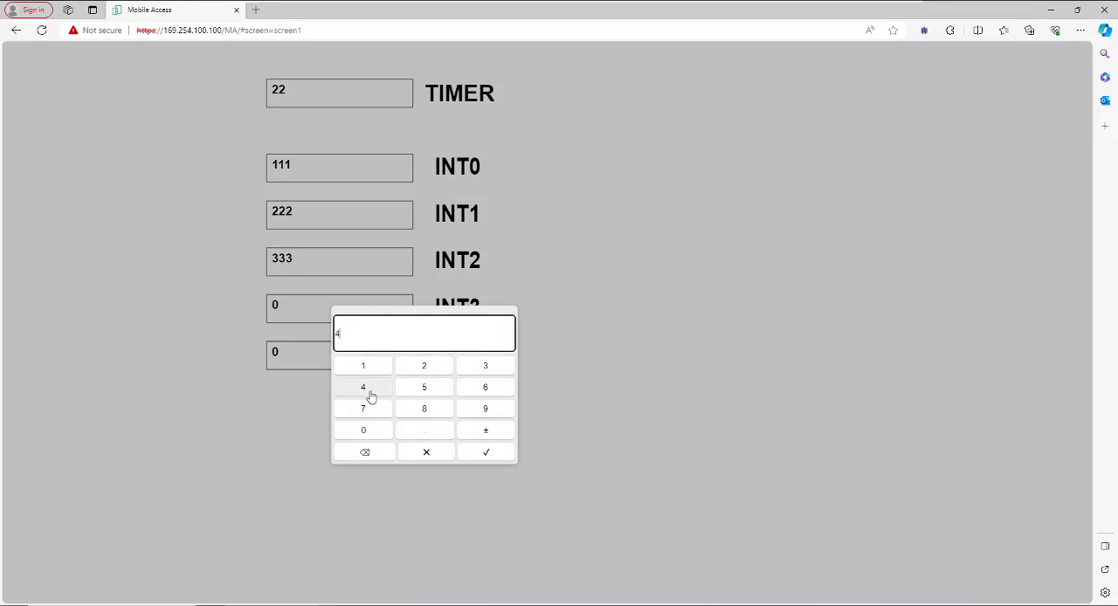
left_click(367, 389)
left_click(367, 390)
left_click(476, 452)
left_click(335, 354)
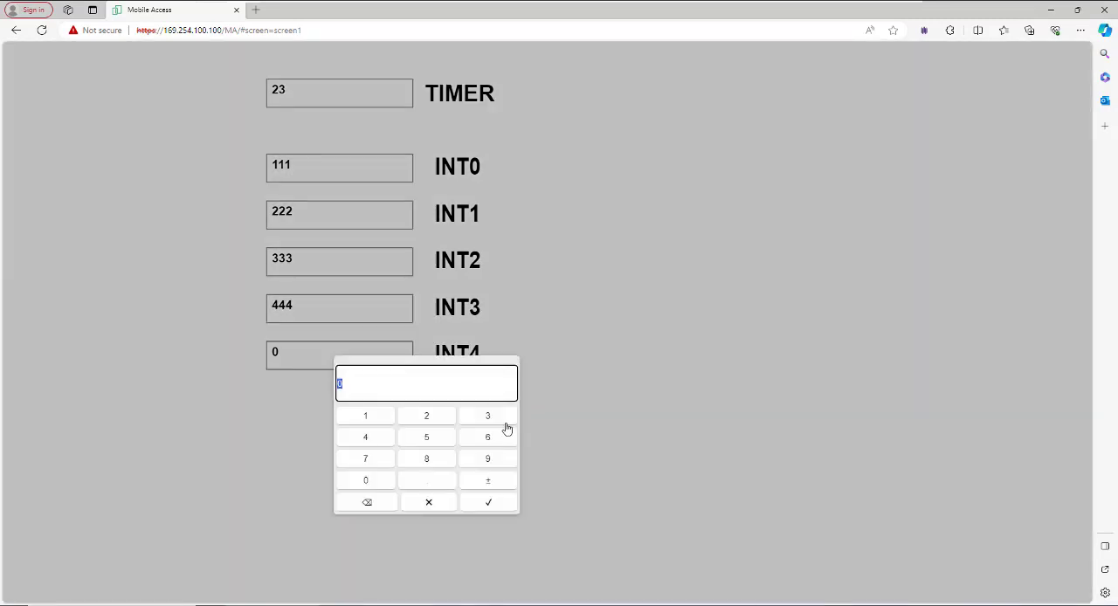
left_click(366, 480)
left_click(488, 504)
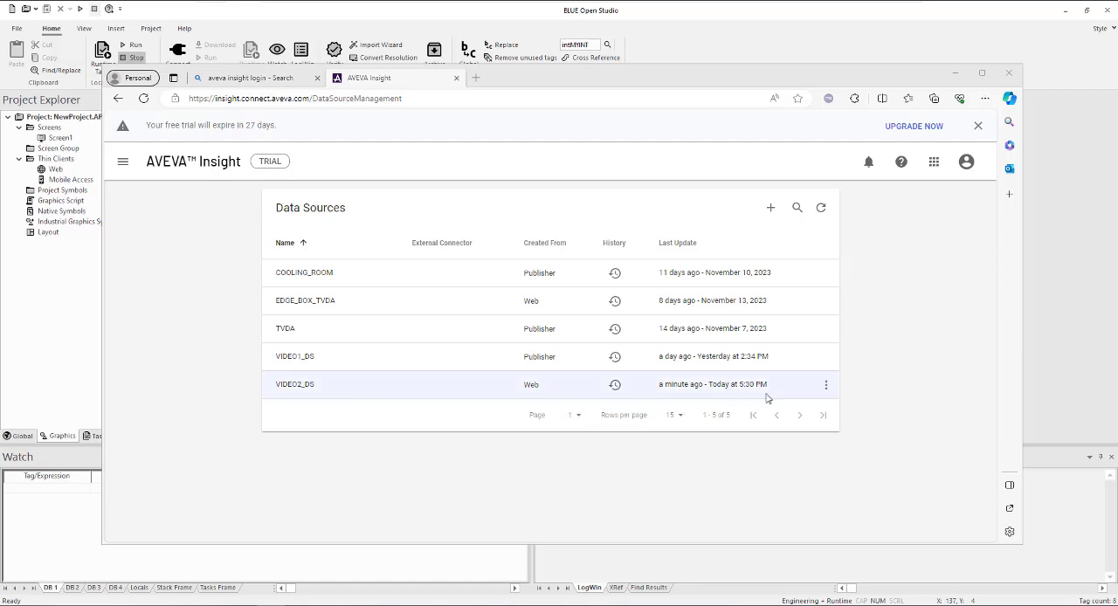
Return to BLUE Open Studio and review the tags and historian configuration of the first Trend Logger worksheet
left_click(957, 73)
left_click(96, 436)
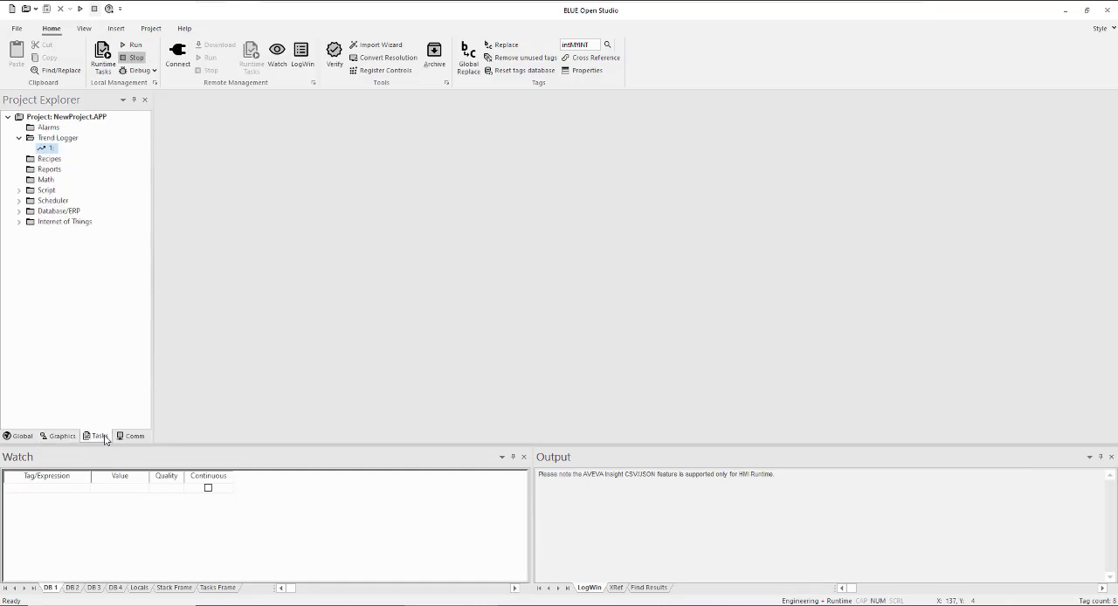
double_click(51, 150)
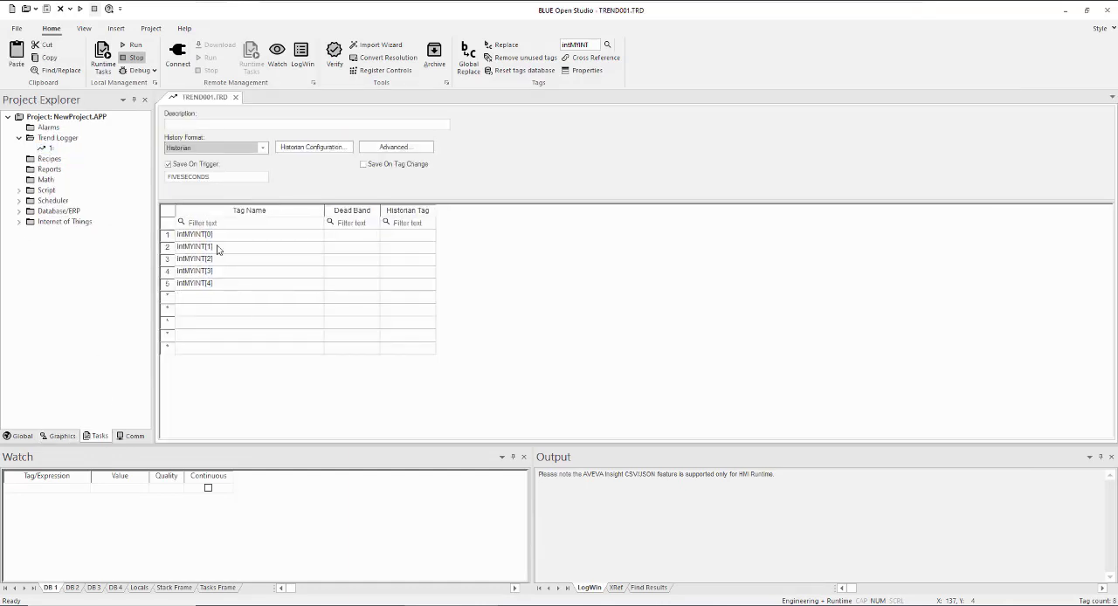
left_click(316, 147)
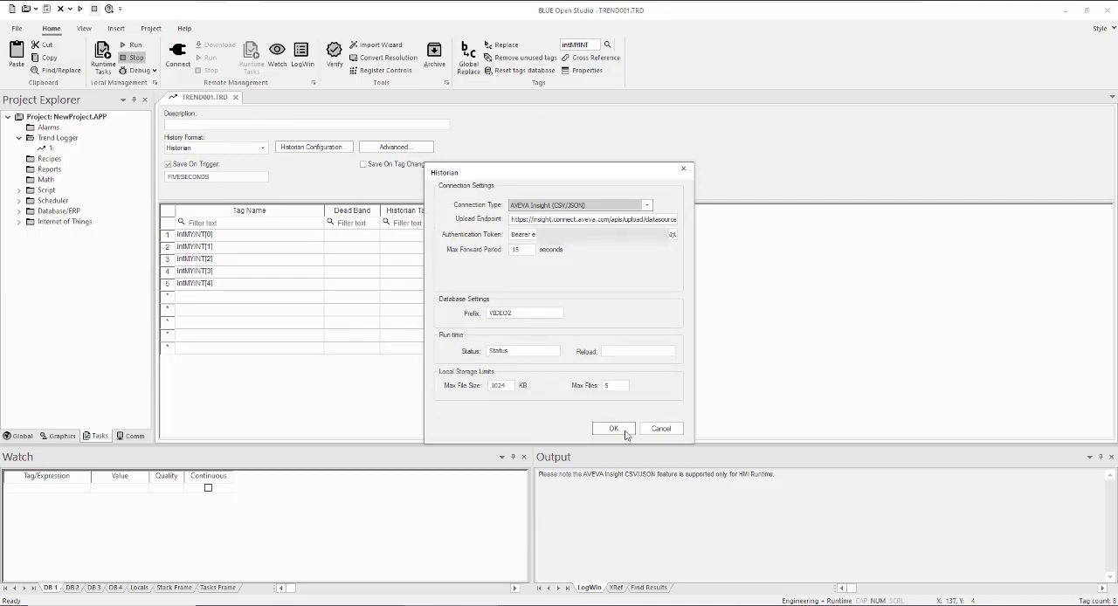
left_click(614, 429)
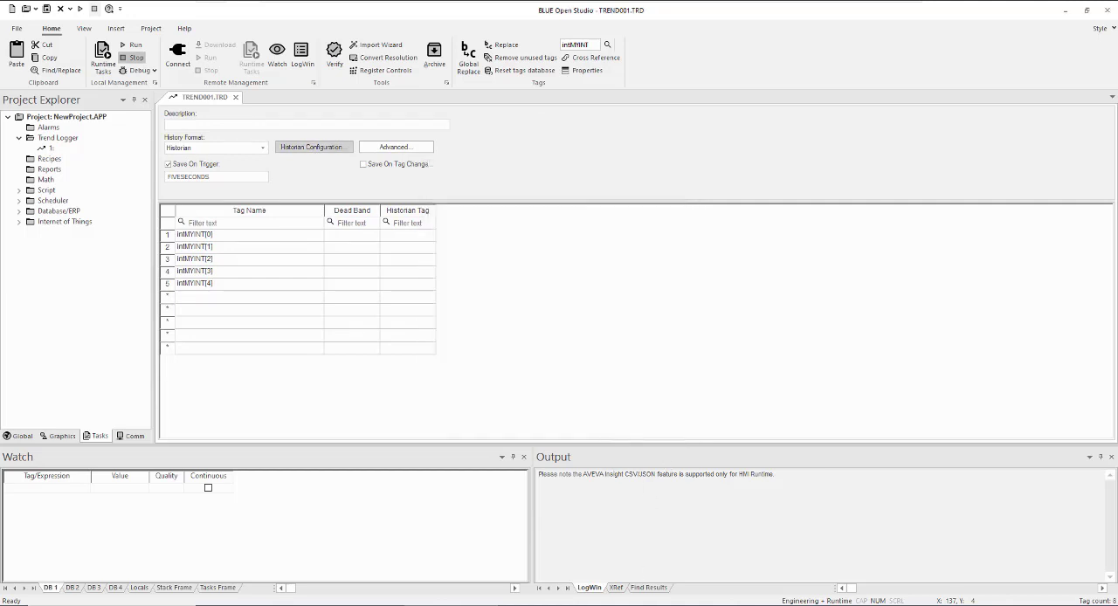
Switch to AVEVA Insight, view the upload history of the VIDEO2_DS data source and download its most recent CSV file
key("alt+Tab")
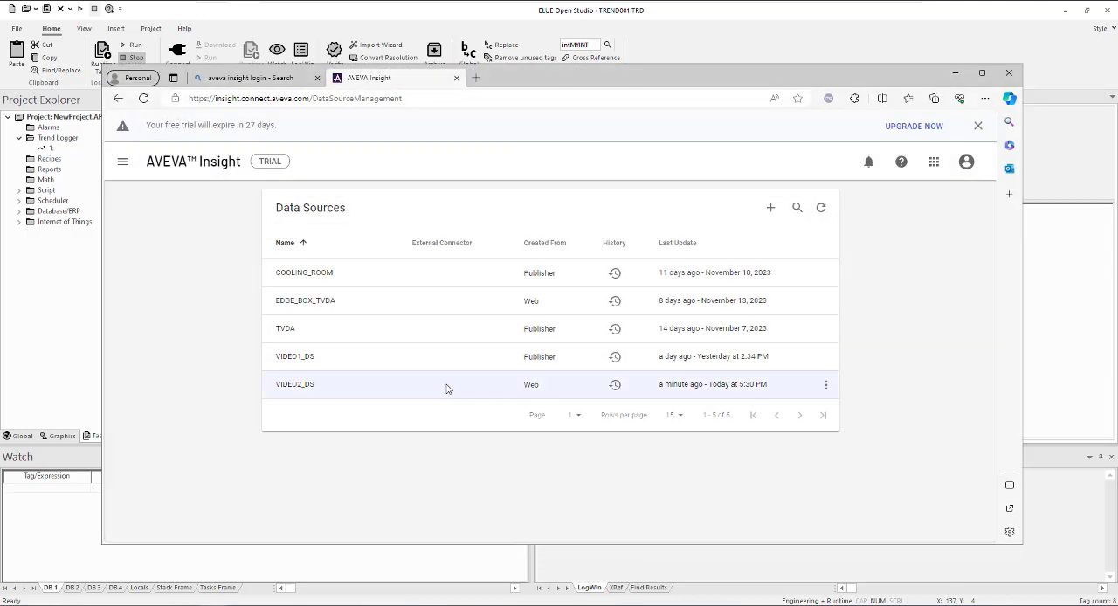
left_click(825, 385)
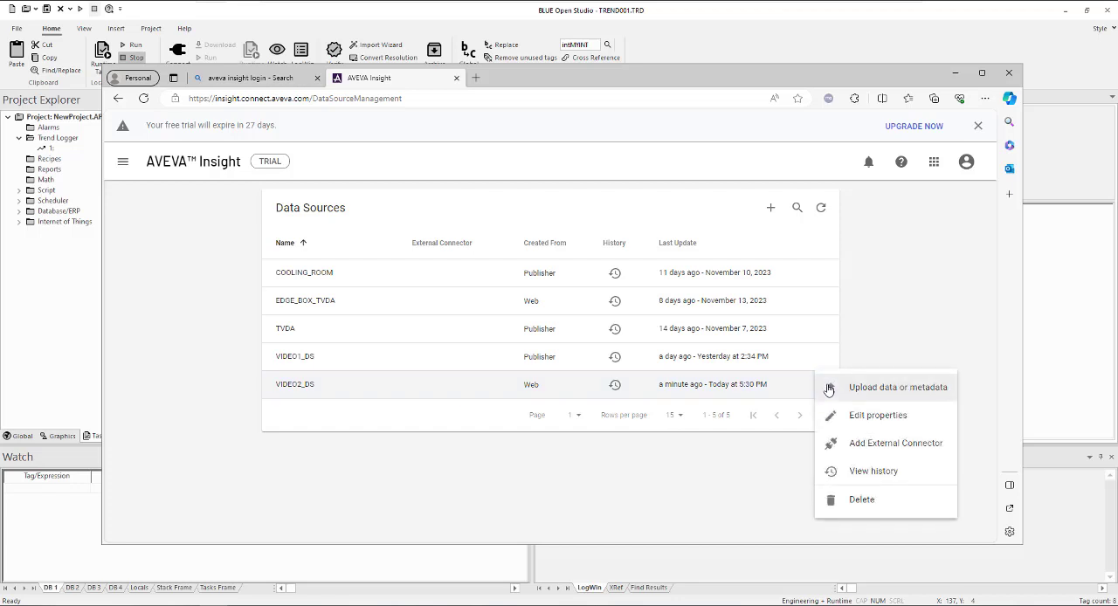
left_click(861, 471)
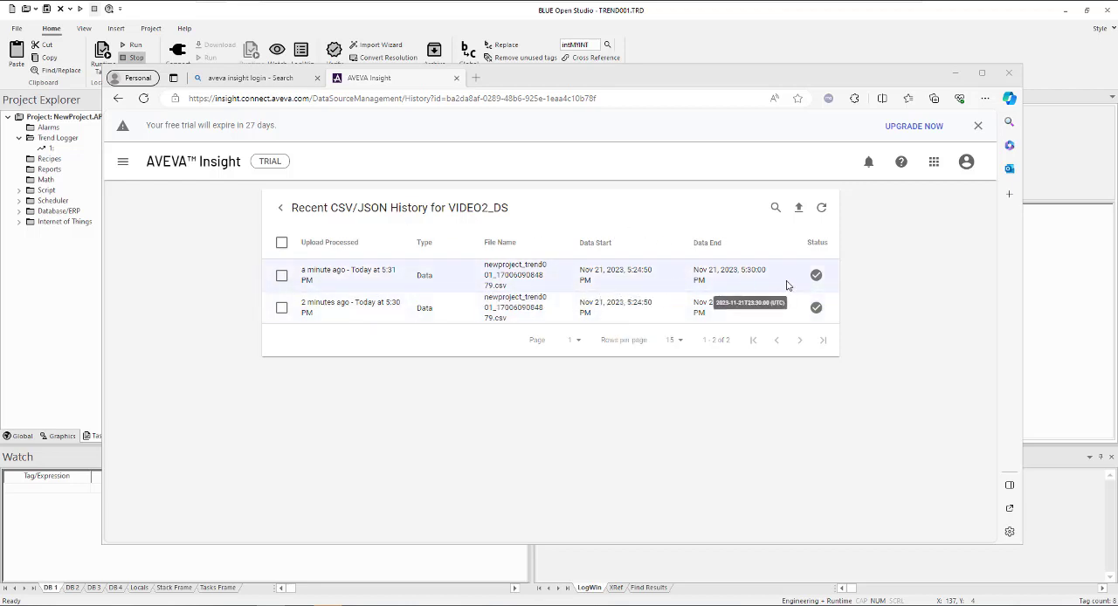
left_click(281, 275)
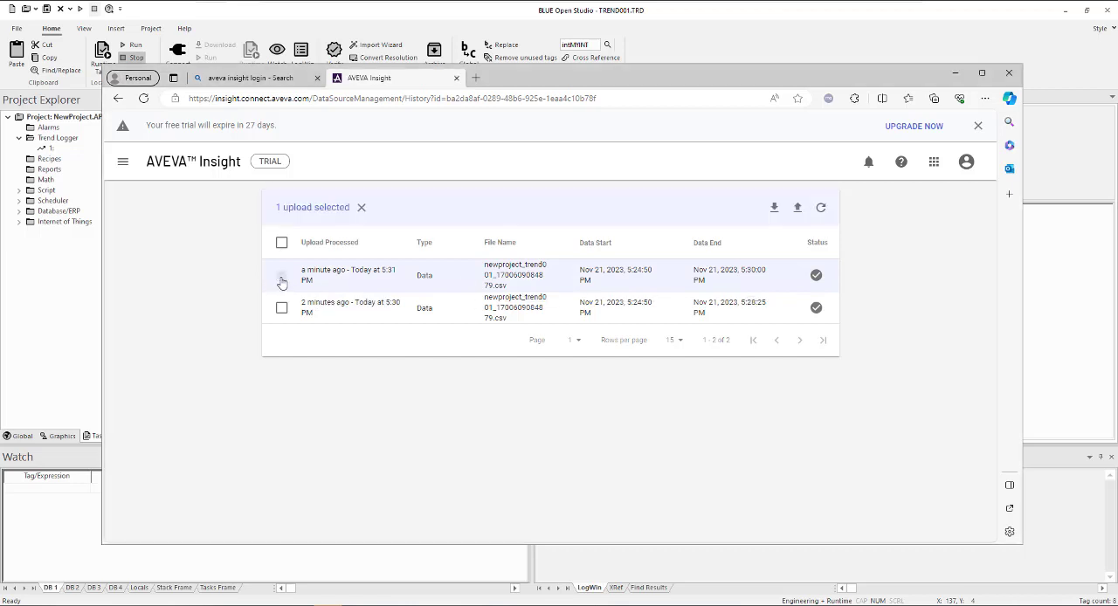
left_click(775, 213)
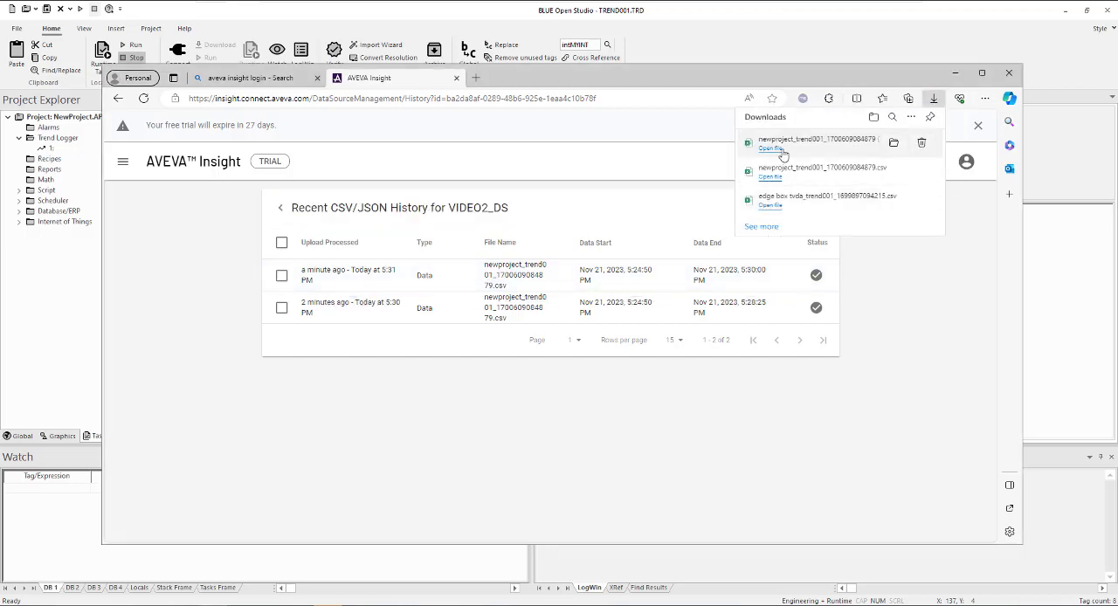
Open the newly downloaded trend CSV in Excel, review the logged tag values, and return to AVEVA Insight
left_click(781, 150)
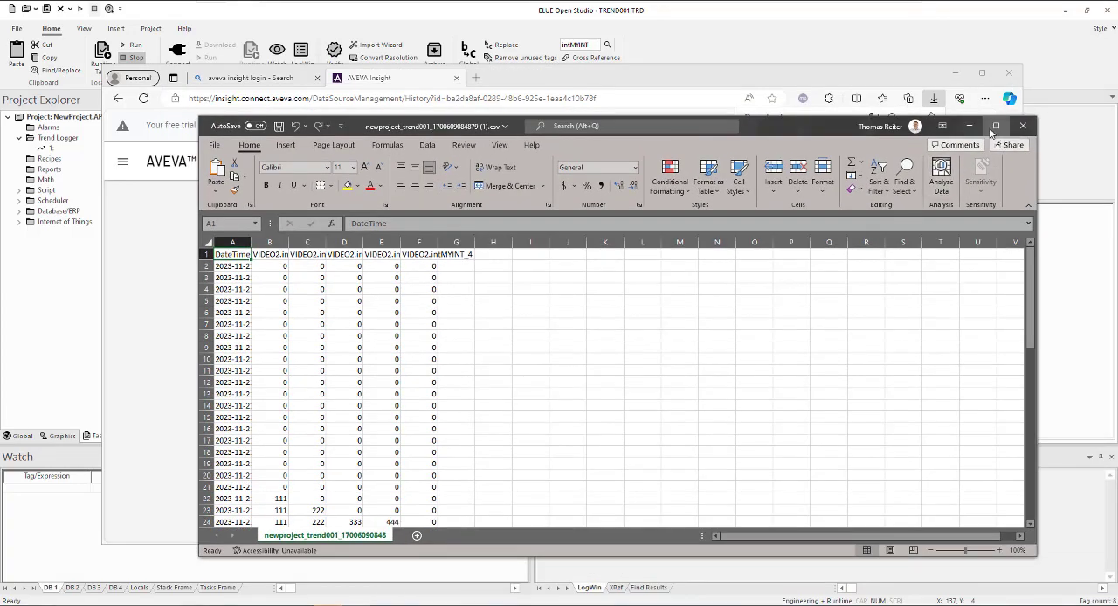
left_click(996, 126)
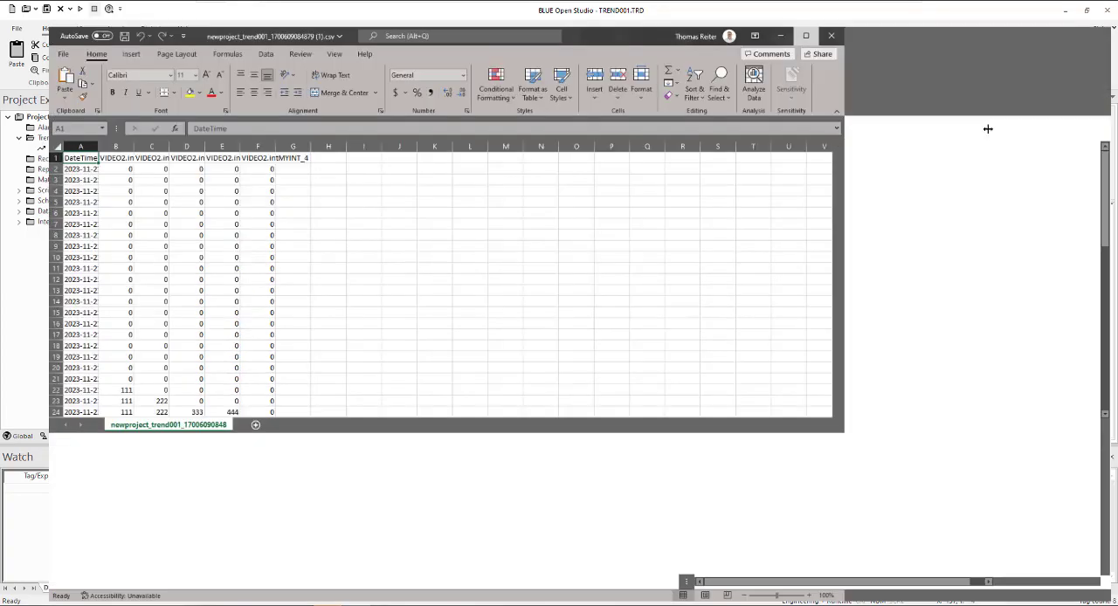
scroll(324, 435, "down", 9)
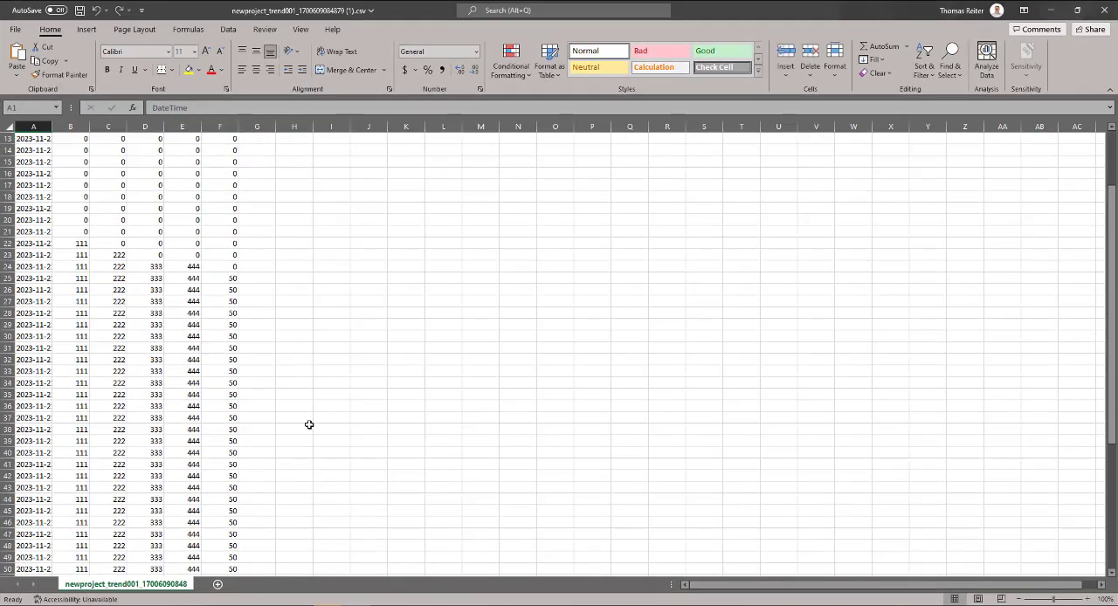
scroll(929, 224, "up", 4)
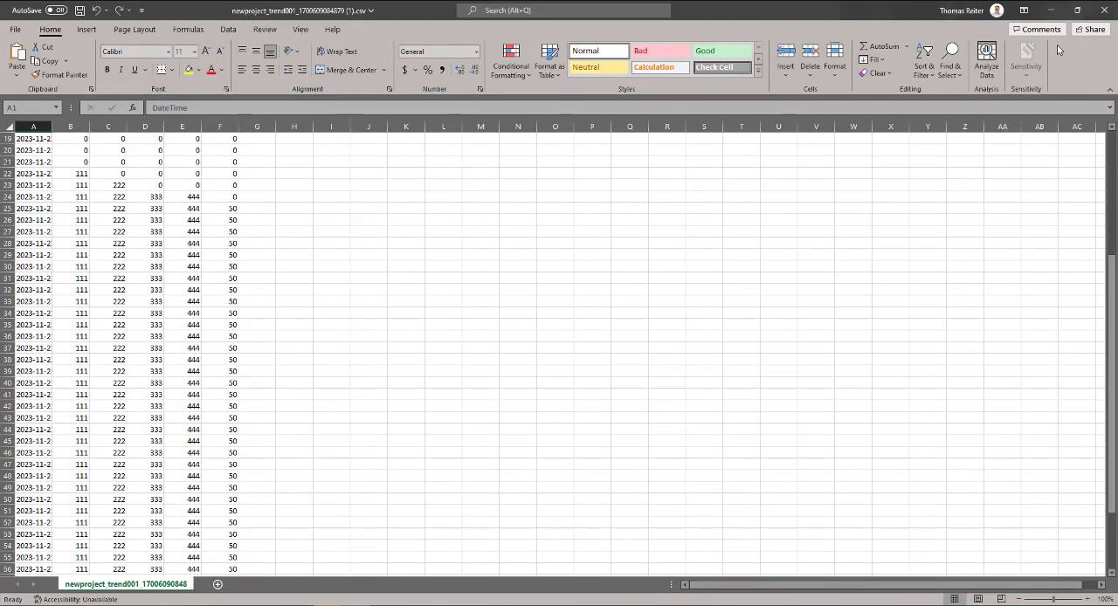
left_click(1051, 10)
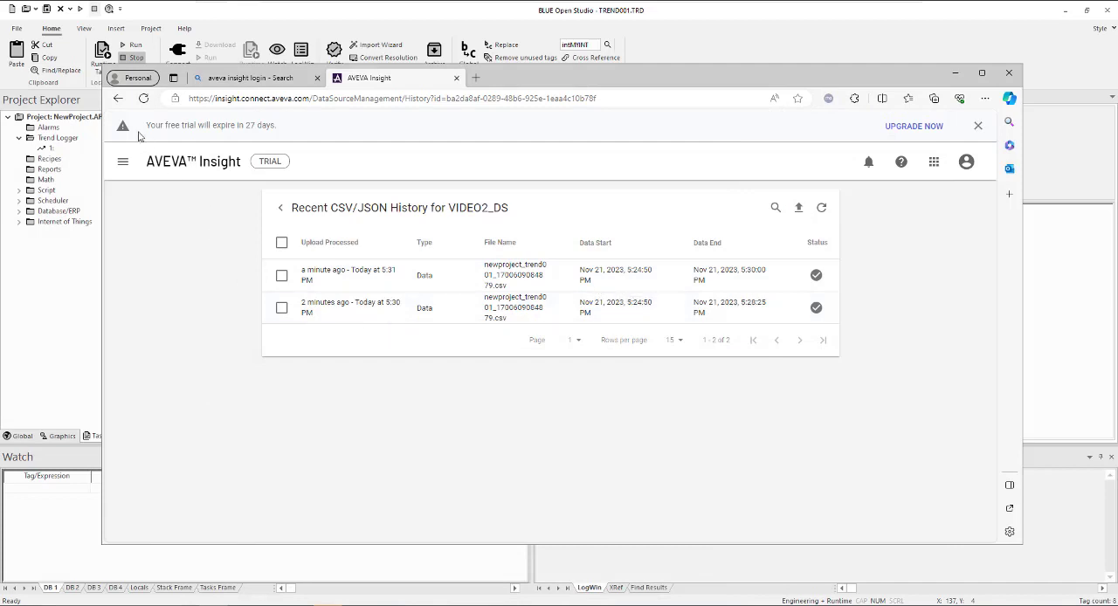
Go to the AVEVA Insight home page and search its assets, data and saved content for "video2"
left_click(123, 161)
left_click(139, 208)
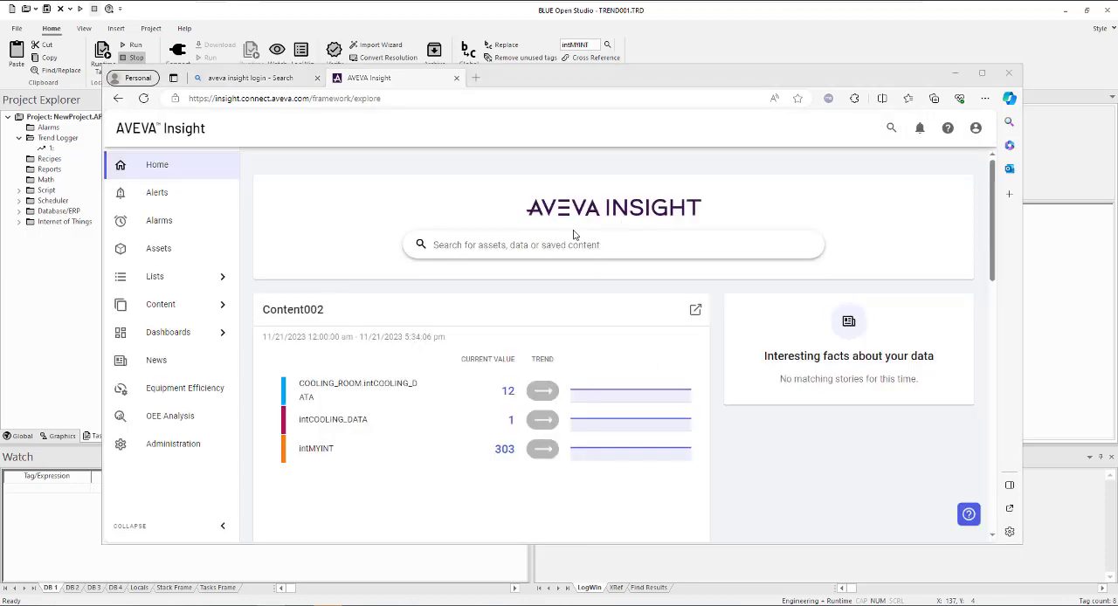
left_click(563, 243)
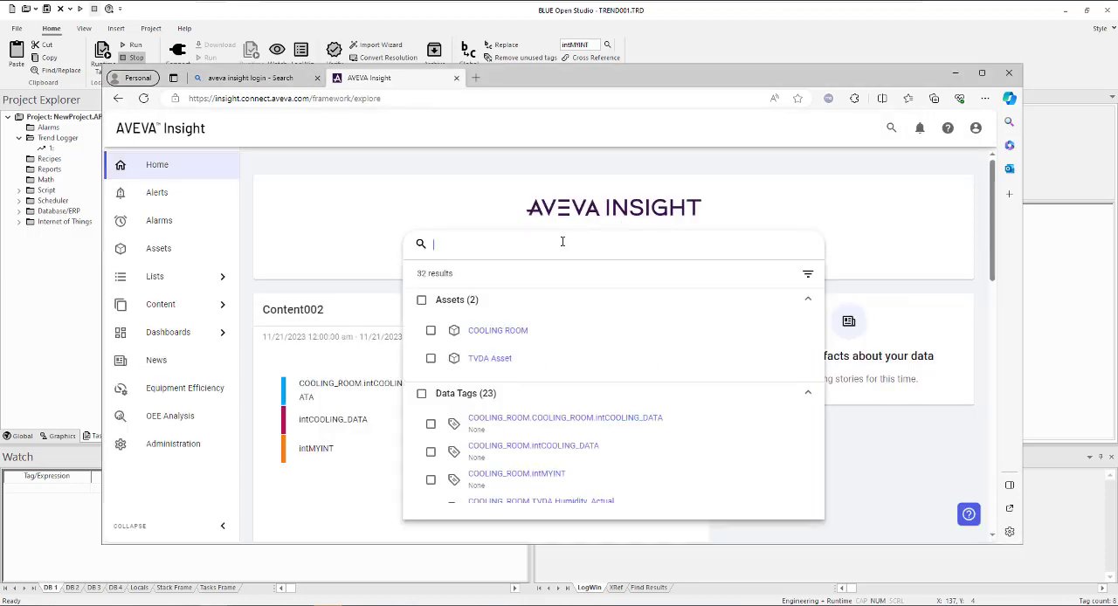
type("video2")
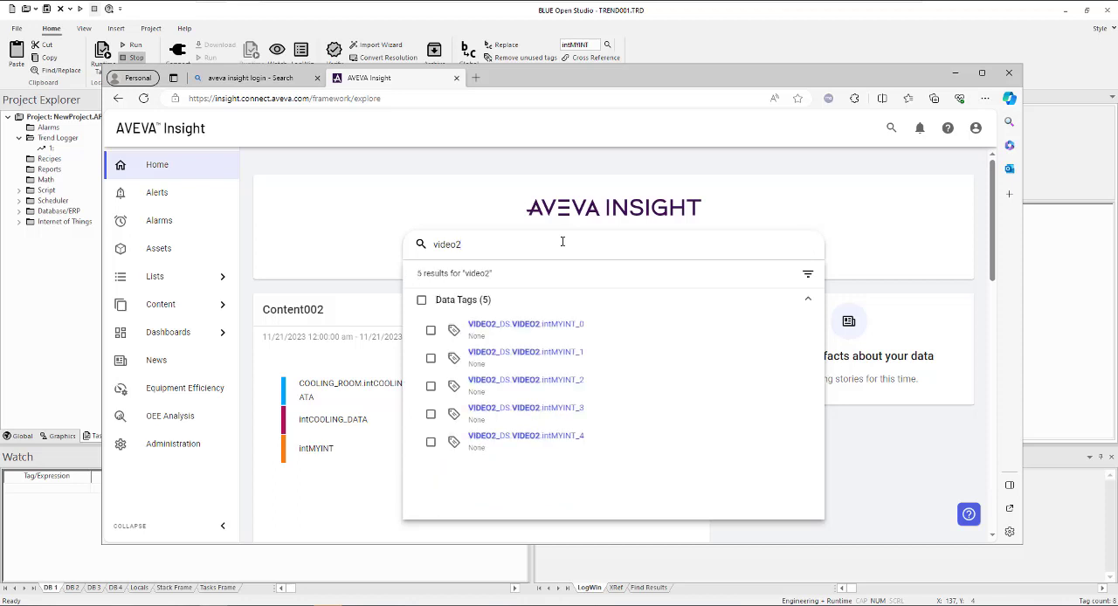
Select the VIDEO2_DS data tags intMYINT_0 through intMYINT_4 and create new content from them
left_click(431, 331)
left_click(430, 358)
left_click(430, 386)
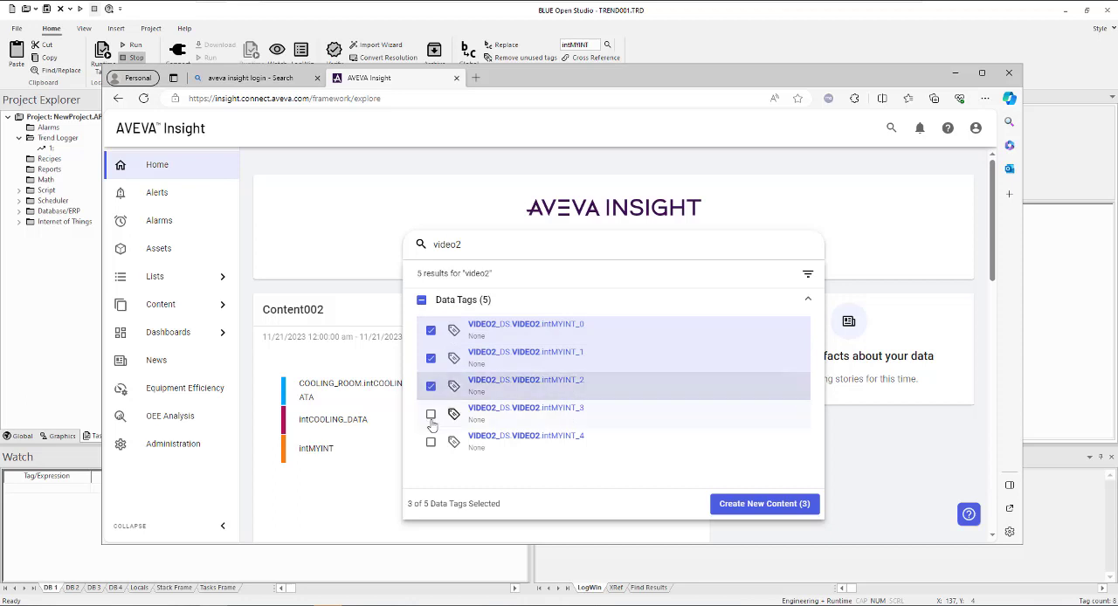
left_click(431, 418)
left_click(430, 443)
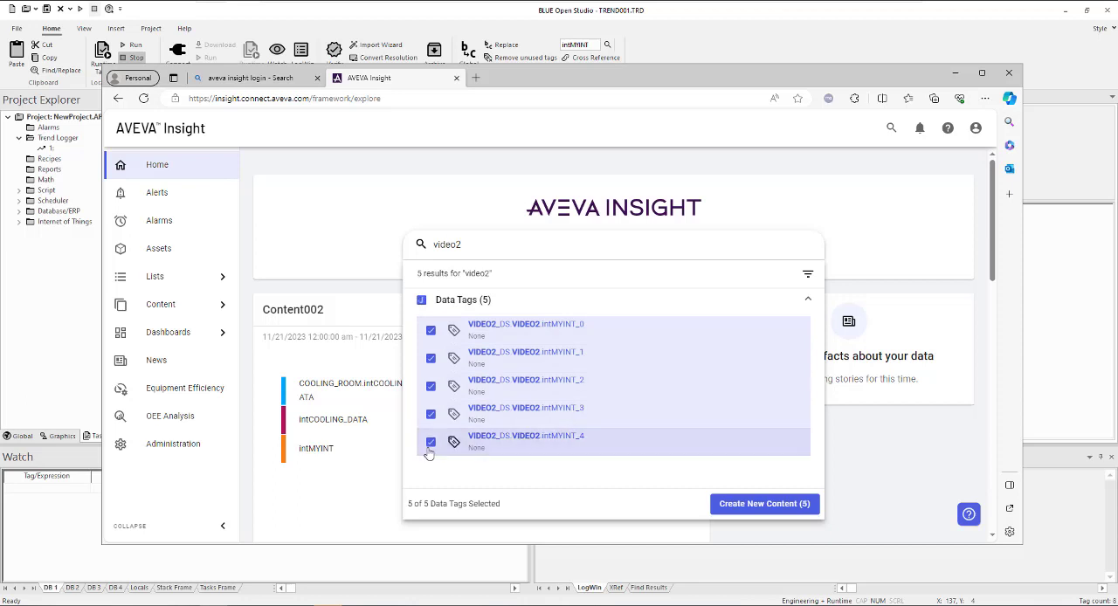
left_click(764, 504)
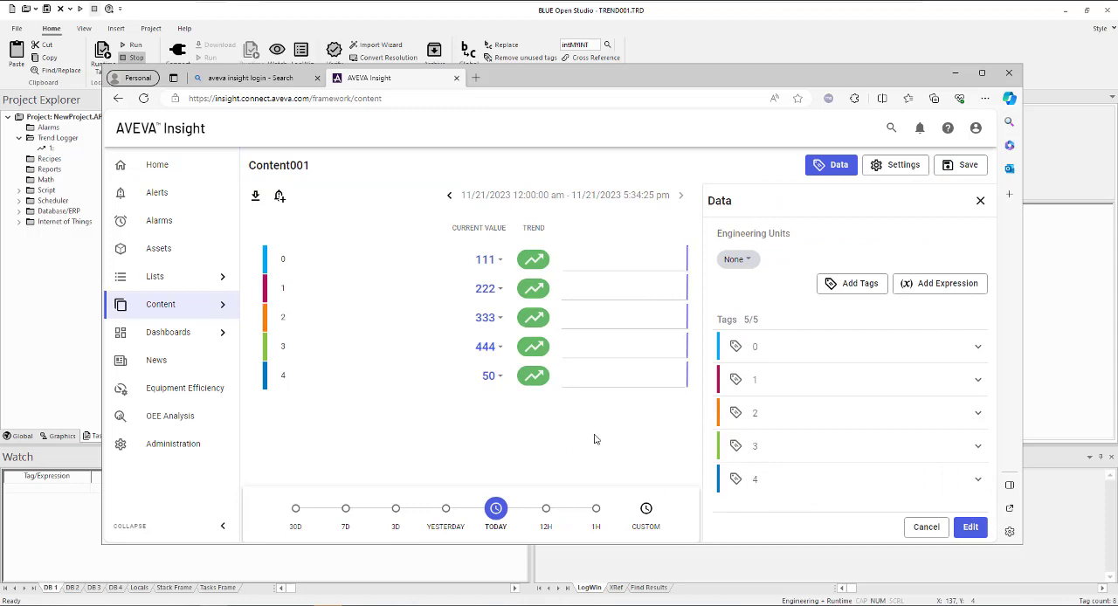
Save the new content under the name "Video 2 Content"
left_click(966, 168)
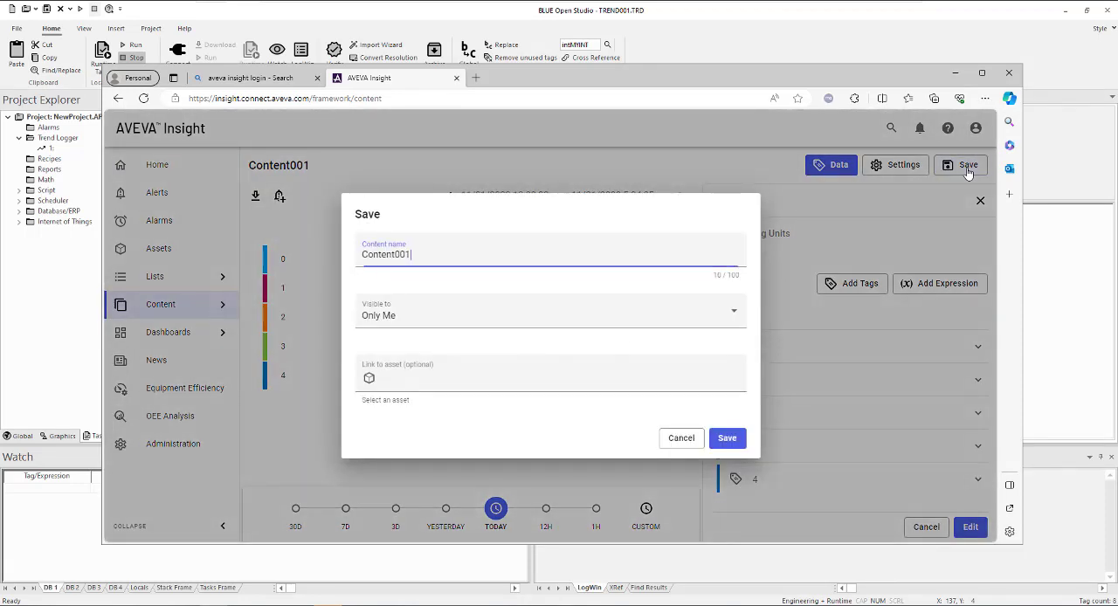
left_click_drag(419, 254, 299, 265)
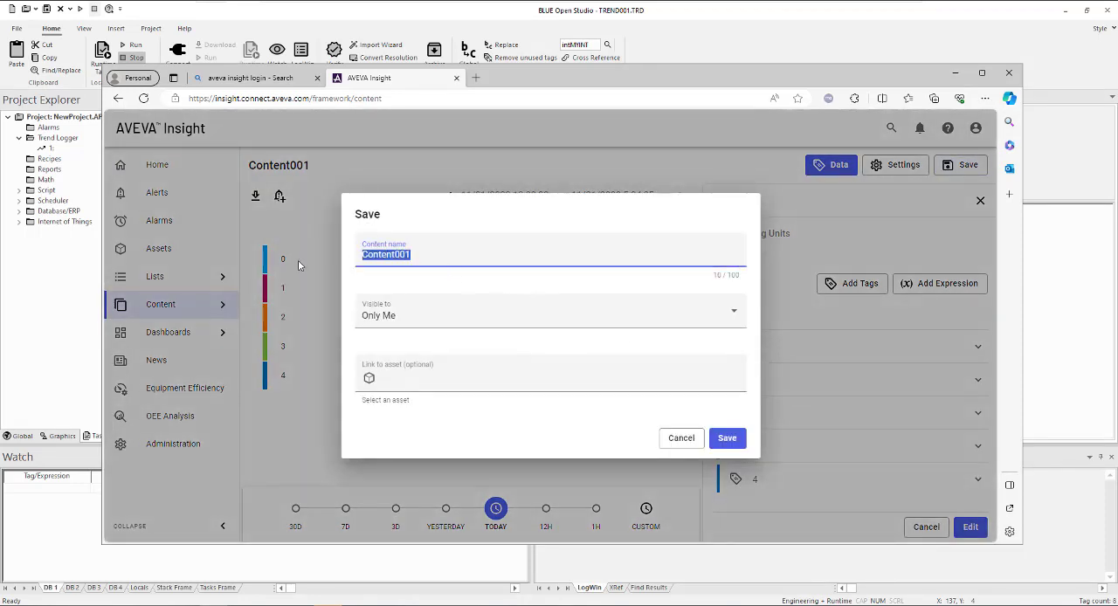
type("Video 2")
left_click(726, 439)
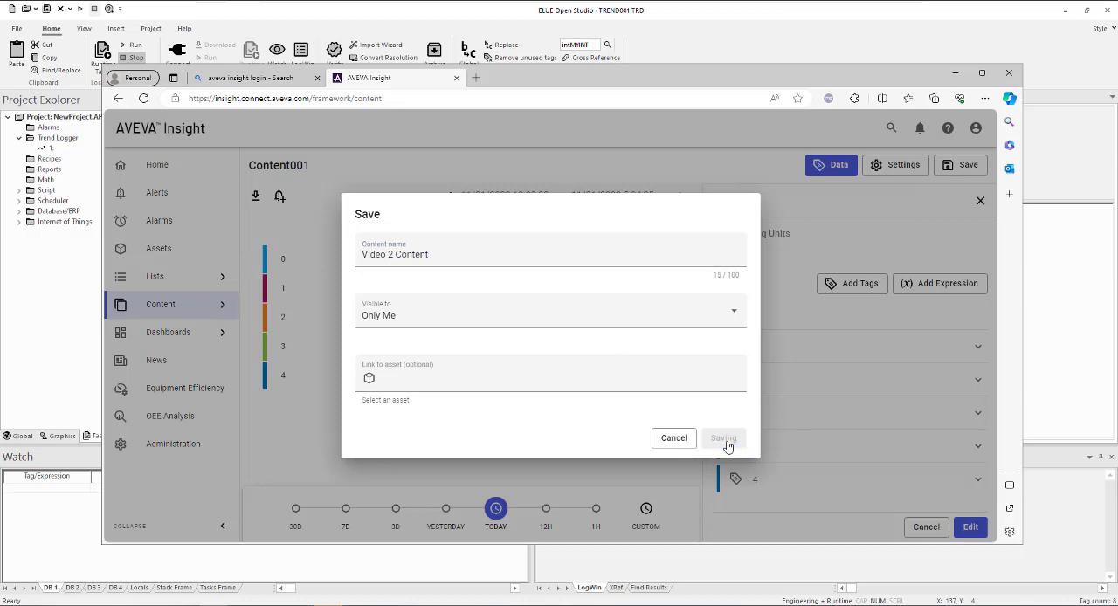